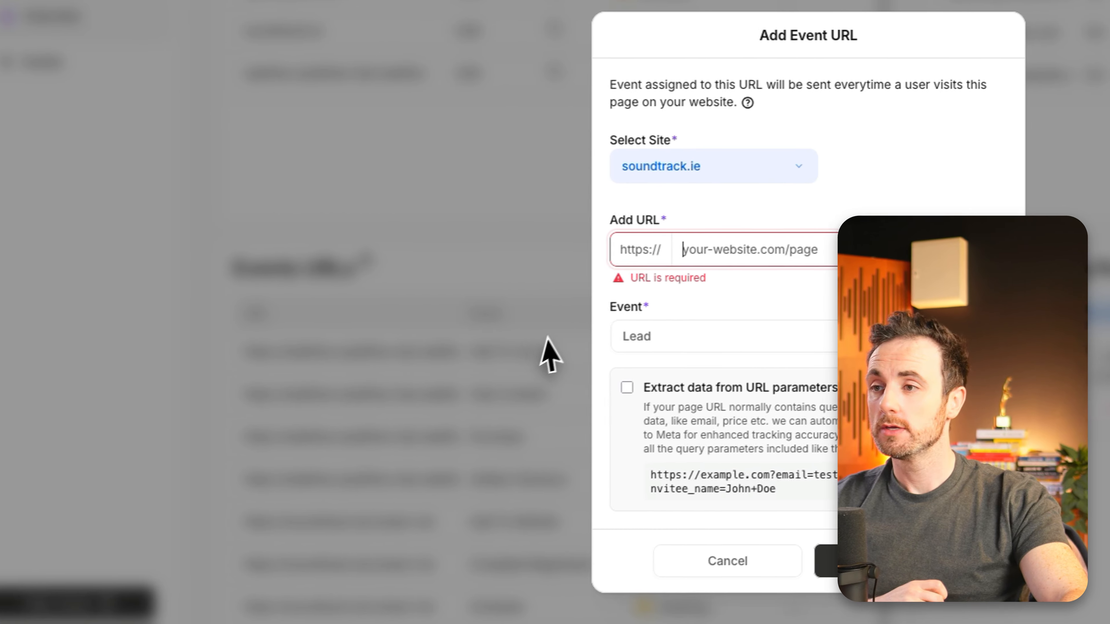
Step: Start a new event URL for the soundtrack.ie site and enter soundtrack.ie as the page address
{"action": "left_click", "coordinate": [147, 379]}
{"action": "scroll", "coordinate": [457, 306], "scroll_direction": "up", "scroll_amount": 5}
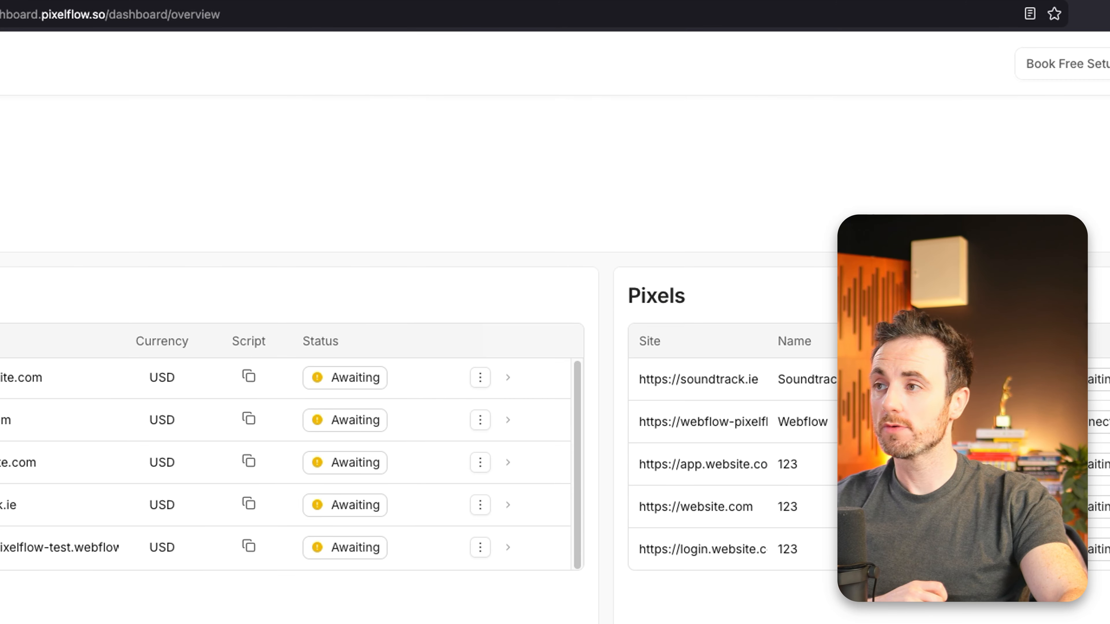
{"action": "scroll", "coordinate": [560, 308], "scroll_direction": "down", "scroll_amount": 8}
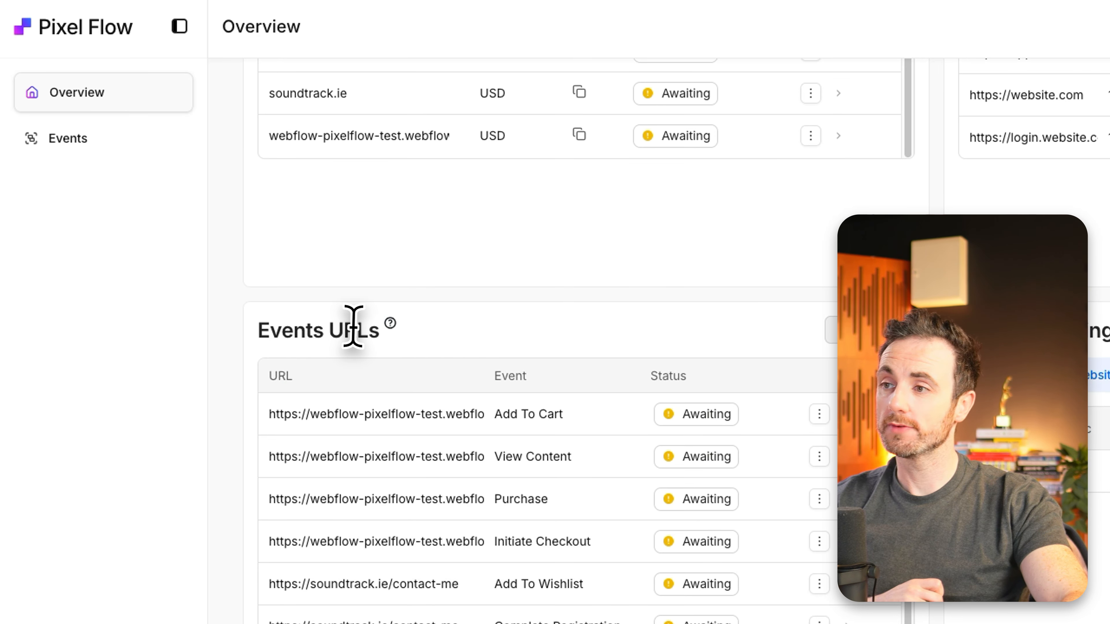
{"action": "left_click", "coordinate": [853, 331]}
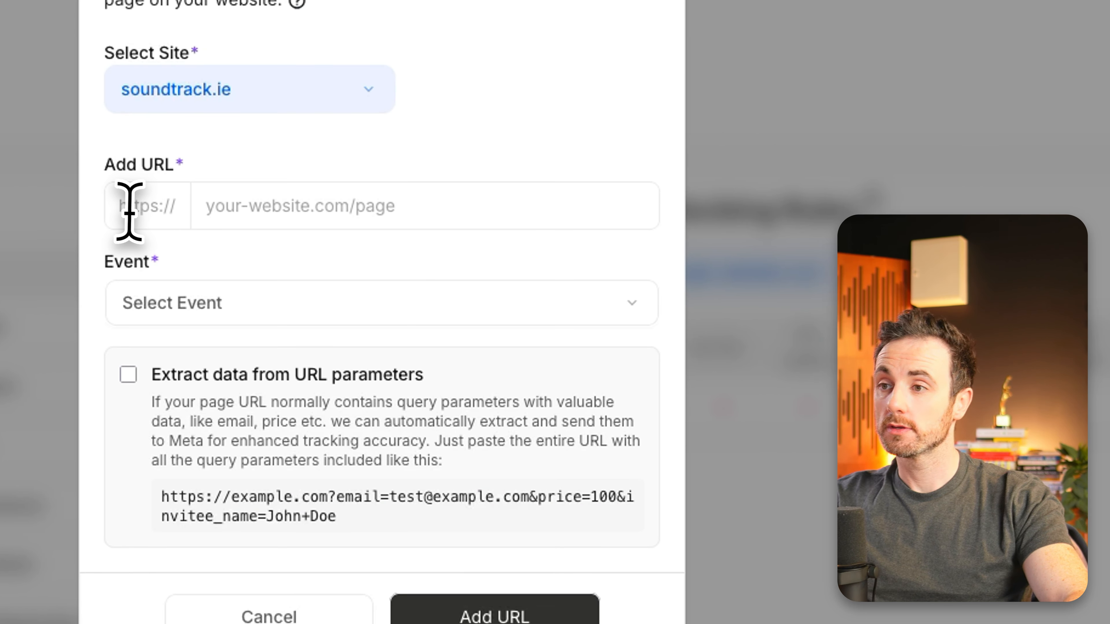
{"action": "left_click", "coordinate": [333, 210]}
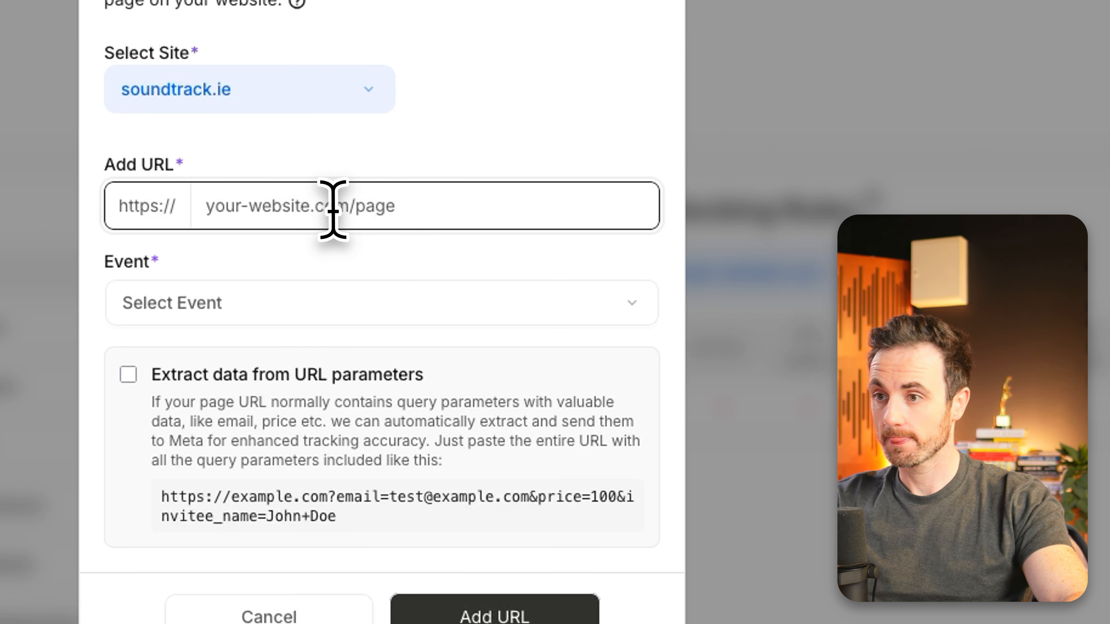
{"action": "type", "text": "soundtrack.ie"}
Step: Choose View Content as the event for the soundtrack.ie URL
{"action": "left_click", "coordinate": [302, 302]}
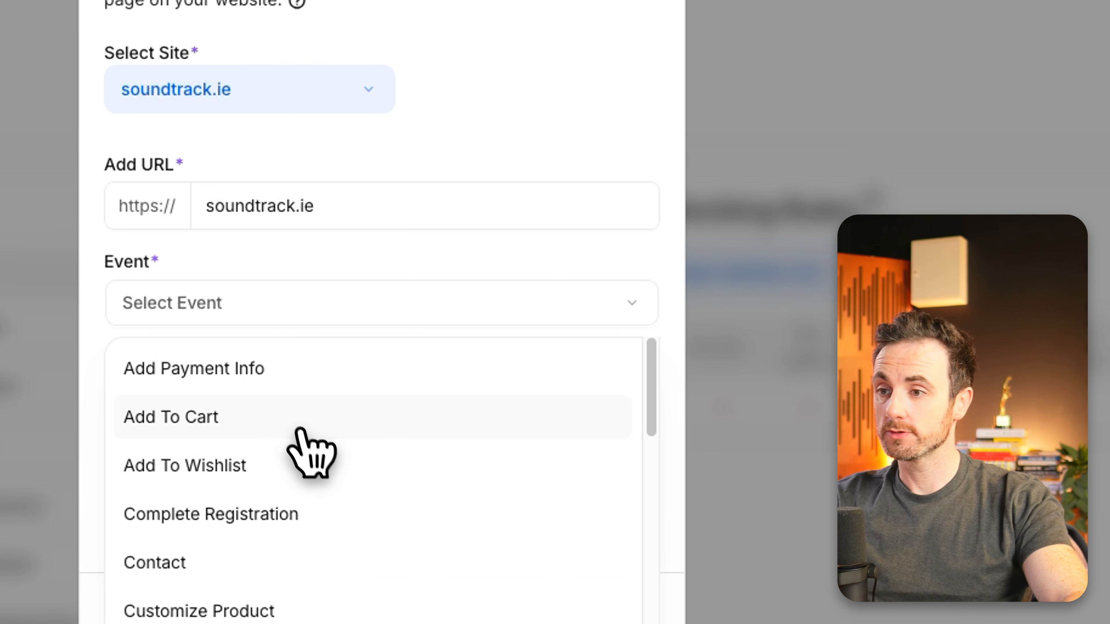
{"action": "scroll", "coordinate": [322, 471], "scroll_direction": "down", "scroll_amount": 6}
{"action": "left_click", "coordinate": [333, 516]}
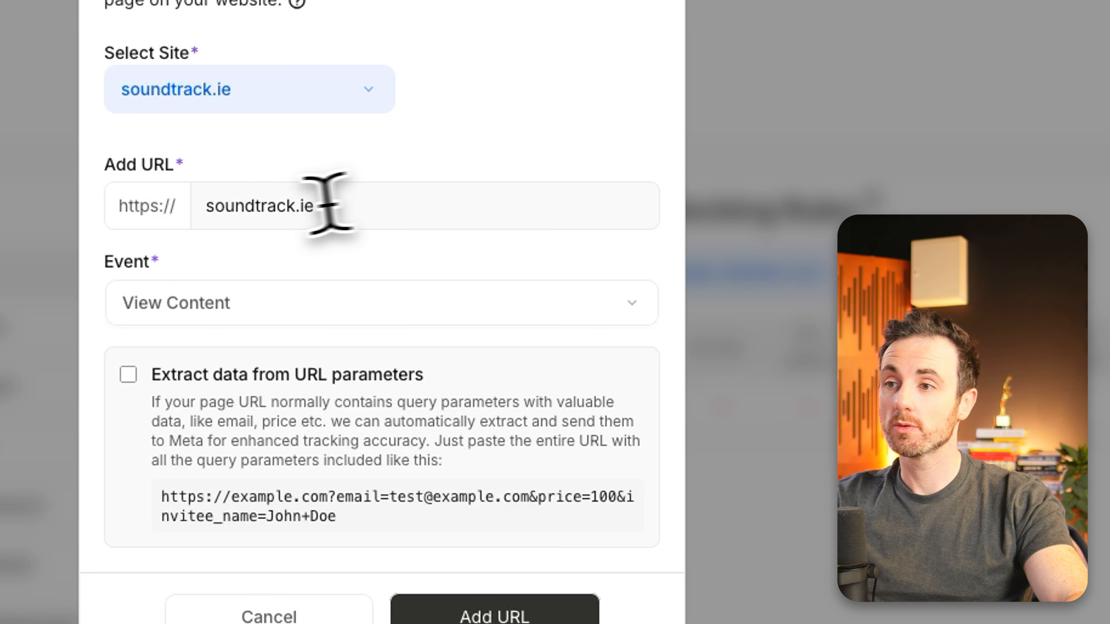
{"action": "left_click_drag", "start_coordinate": [321, 206], "coordinate": [194, 198]}
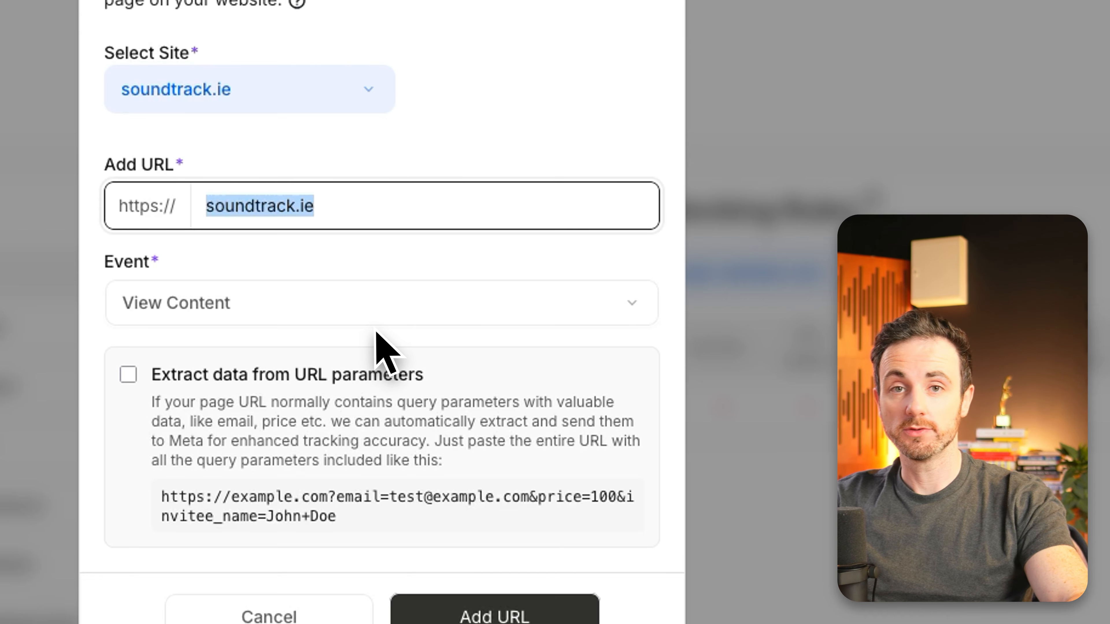
{"action": "left_click", "coordinate": [458, 144]}
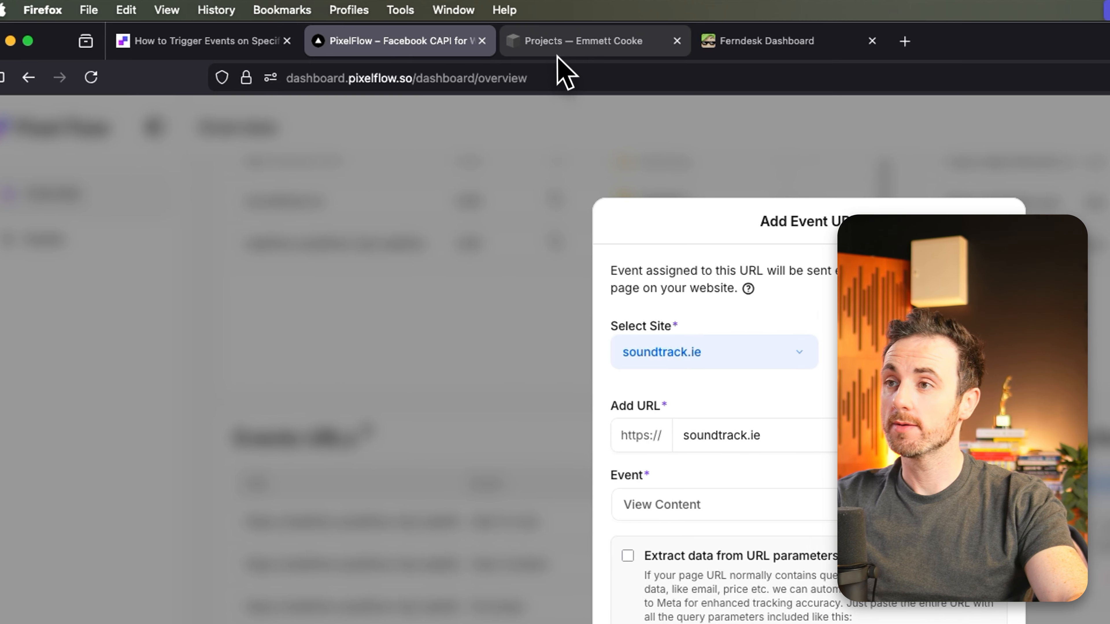
Step: Switch to the soundtrack.ie website, open its Projects page and select the page's full address
{"action": "left_click", "coordinate": [564, 42]}
{"action": "left_click", "coordinate": [173, 170]}
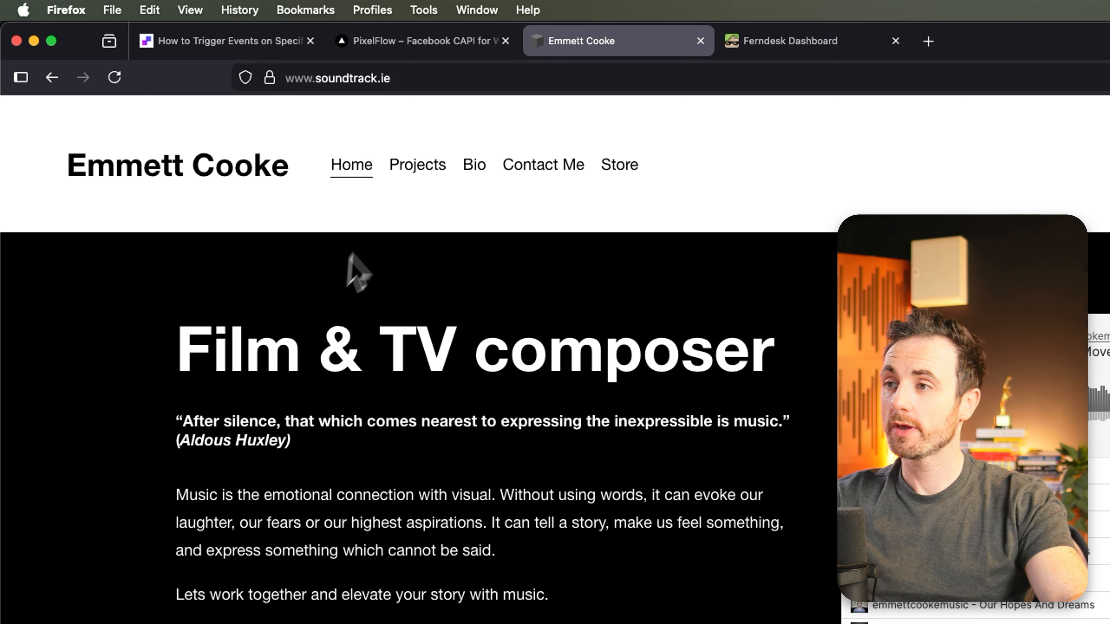
{"action": "left_click", "coordinate": [417, 169]}
{"action": "left_click_drag", "start_coordinate": [443, 78], "coordinate": [289, 78]}
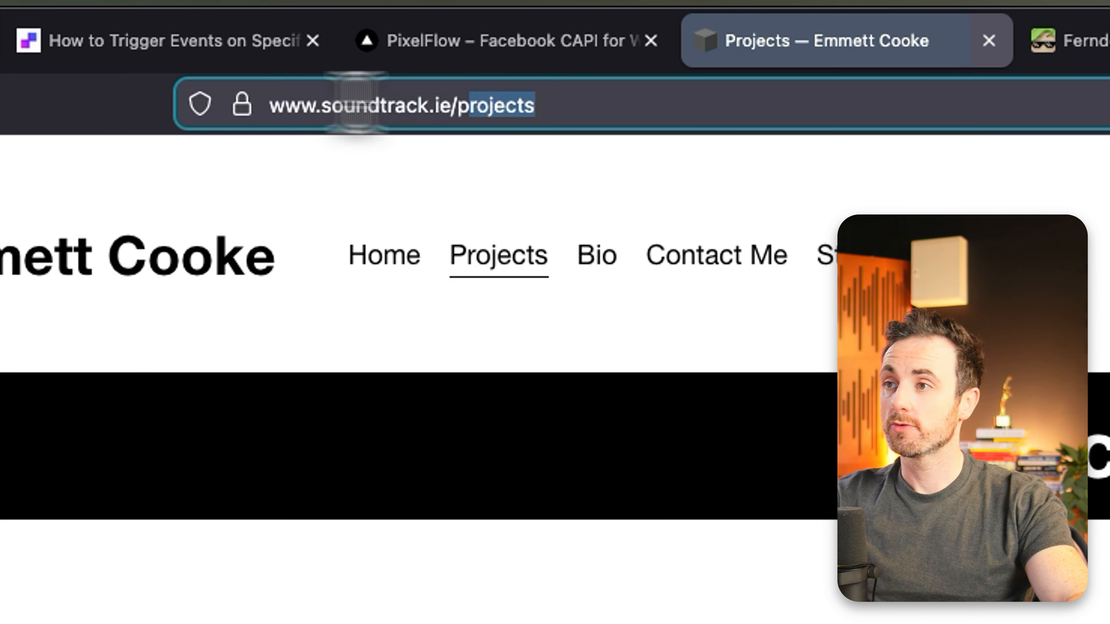
{"action": "right_click", "coordinate": [396, 110]}
{"action": "left_click", "coordinate": [485, 251]}
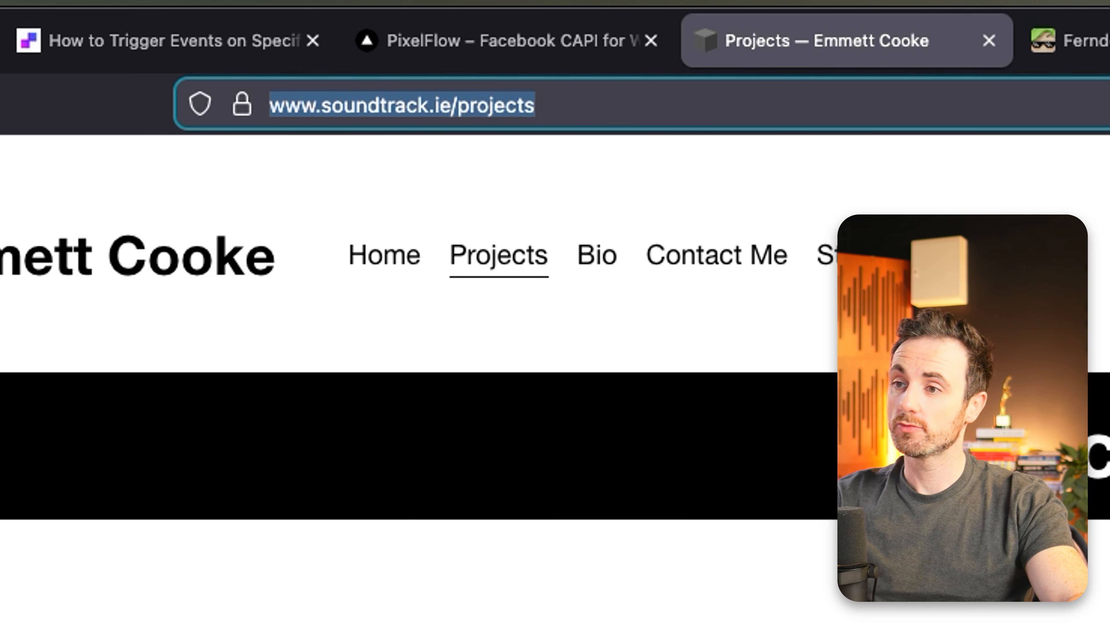
Step: Return to the Pixel Flow dashboard, set the event URL to soundtrack.ie/projects and browse the event options
{"action": "mouse_move", "coordinate": [528, 58]}
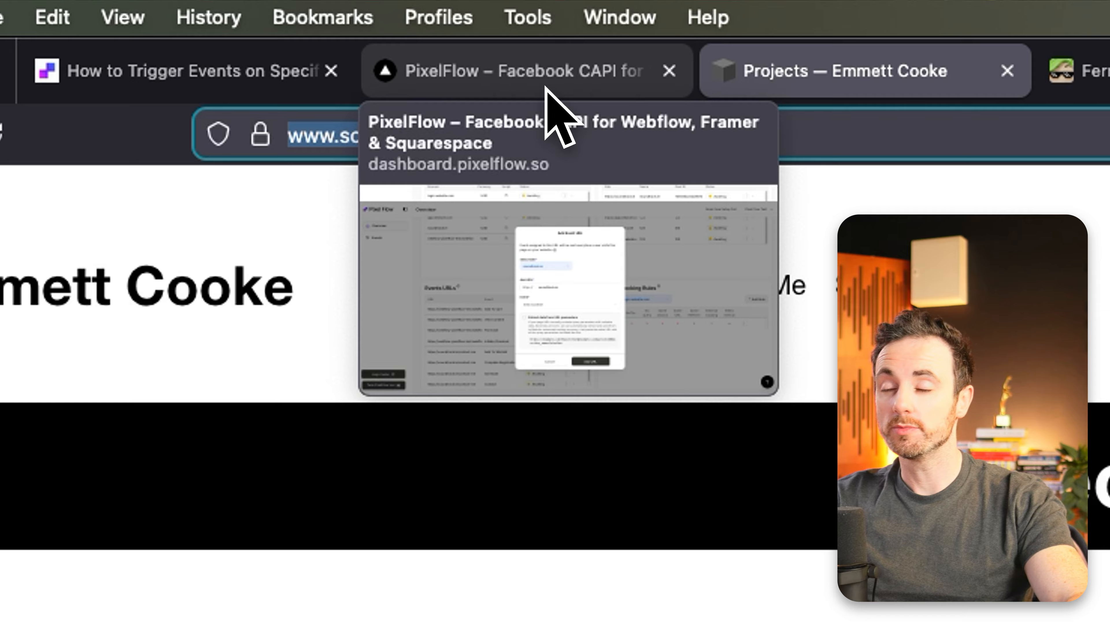
{"action": "left_click", "coordinate": [547, 85]}
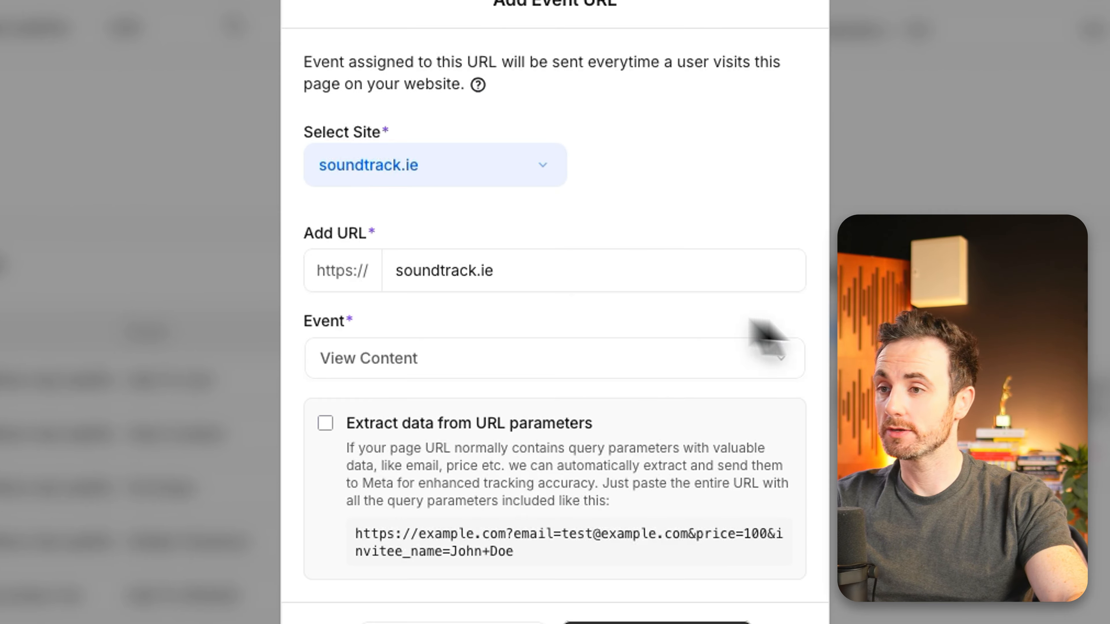
{"action": "triple_click", "coordinate": [548, 275]}
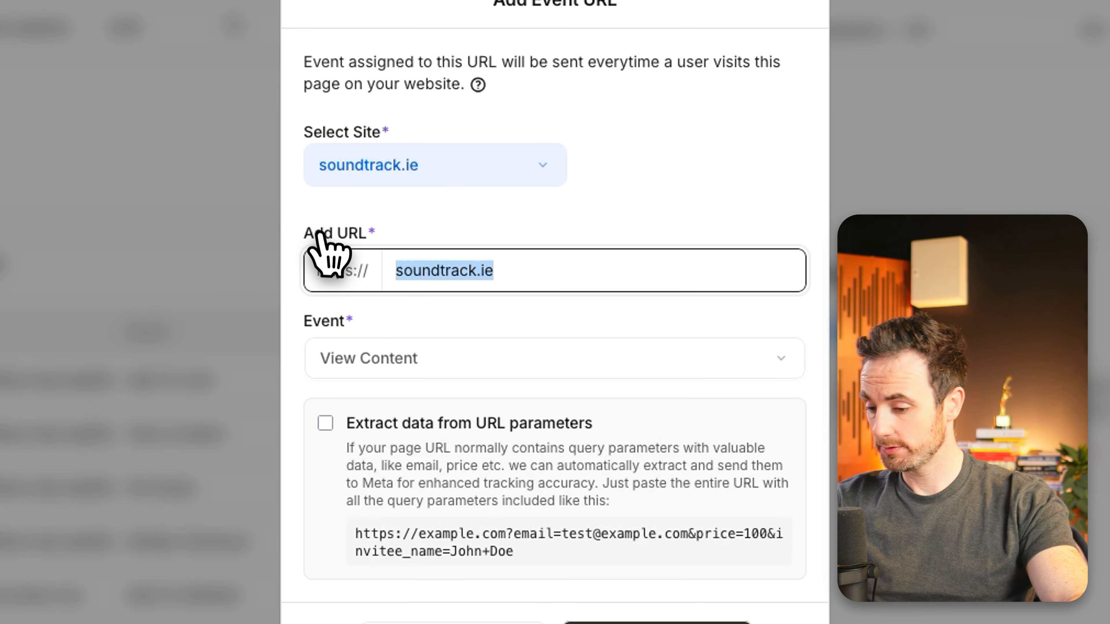
{"action": "left_click", "coordinate": [531, 267]}
{"action": "type", "text": "/projects"}
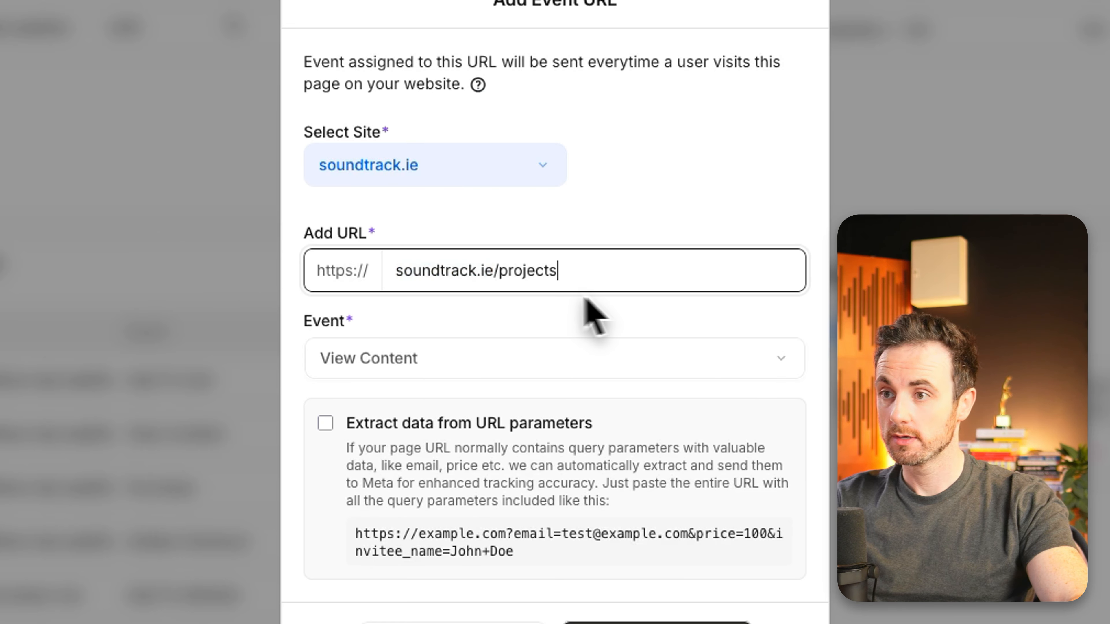
{"action": "left_click", "coordinate": [385, 359]}
{"action": "scroll", "coordinate": [503, 544], "scroll_direction": "down", "scroll_amount": 10}
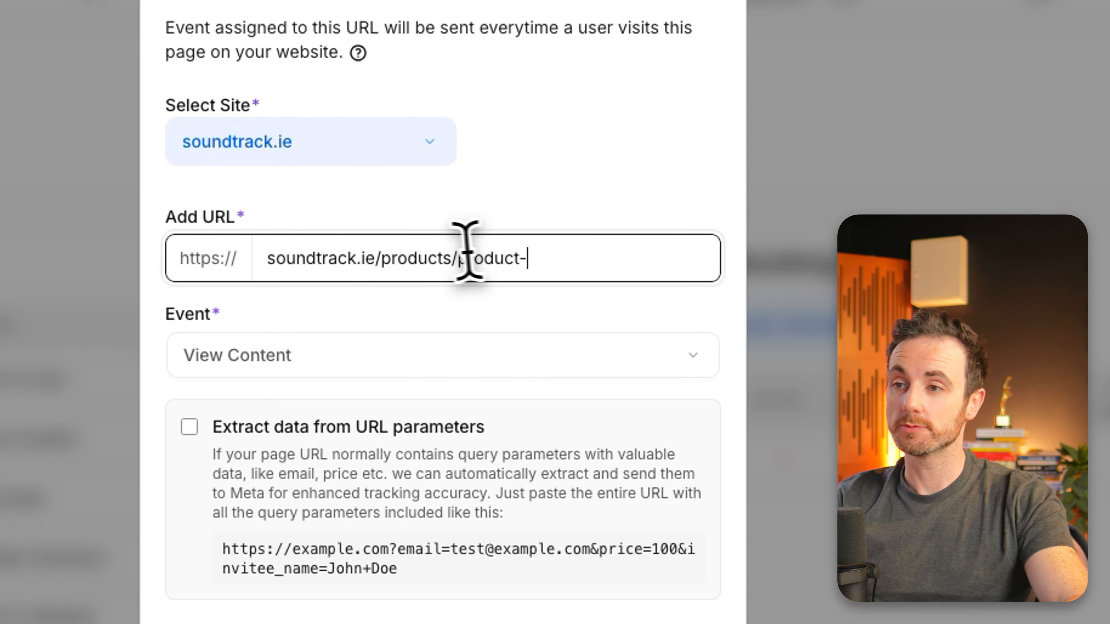
Step: Remove the product- segment from the event URL, leaving soundtrack.ie/products/
{"action": "left_click_drag", "start_coordinate": [456, 247], "coordinate": [622, 253]}
{"action": "key", "text": "BackSpace"}
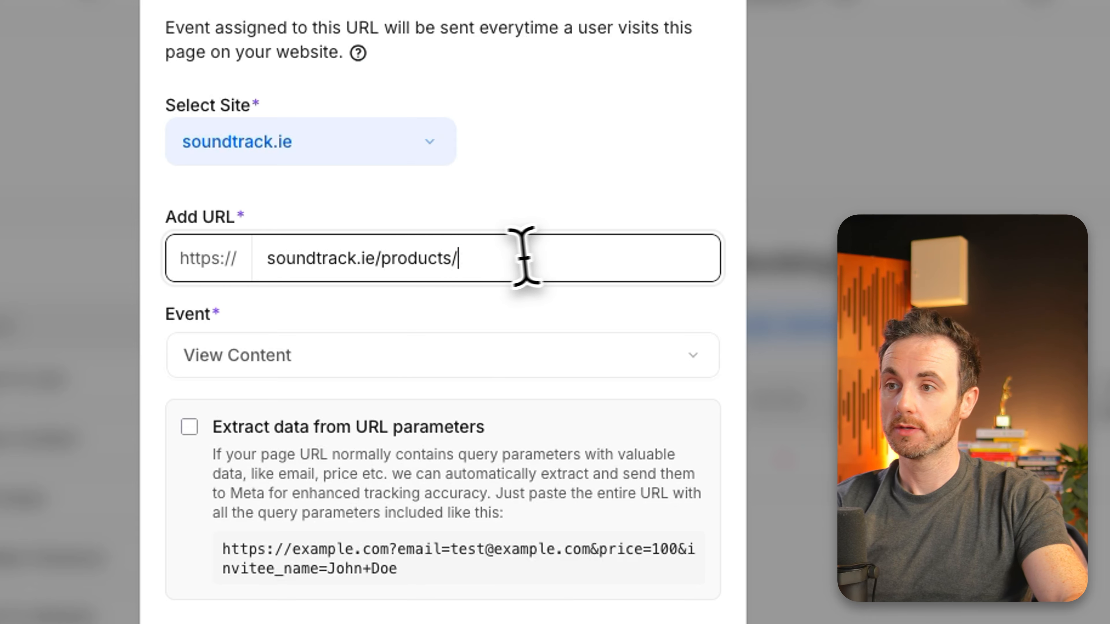
{"action": "left_click_drag", "start_coordinate": [463, 256], "coordinate": [247, 258]}
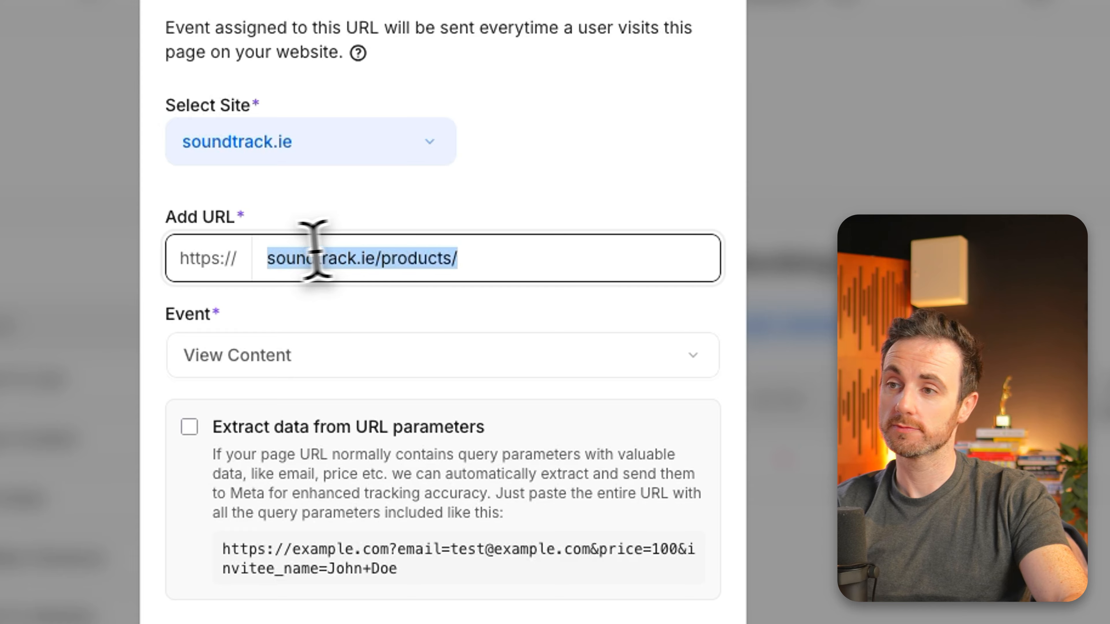
{"action": "left_click", "coordinate": [503, 256]}
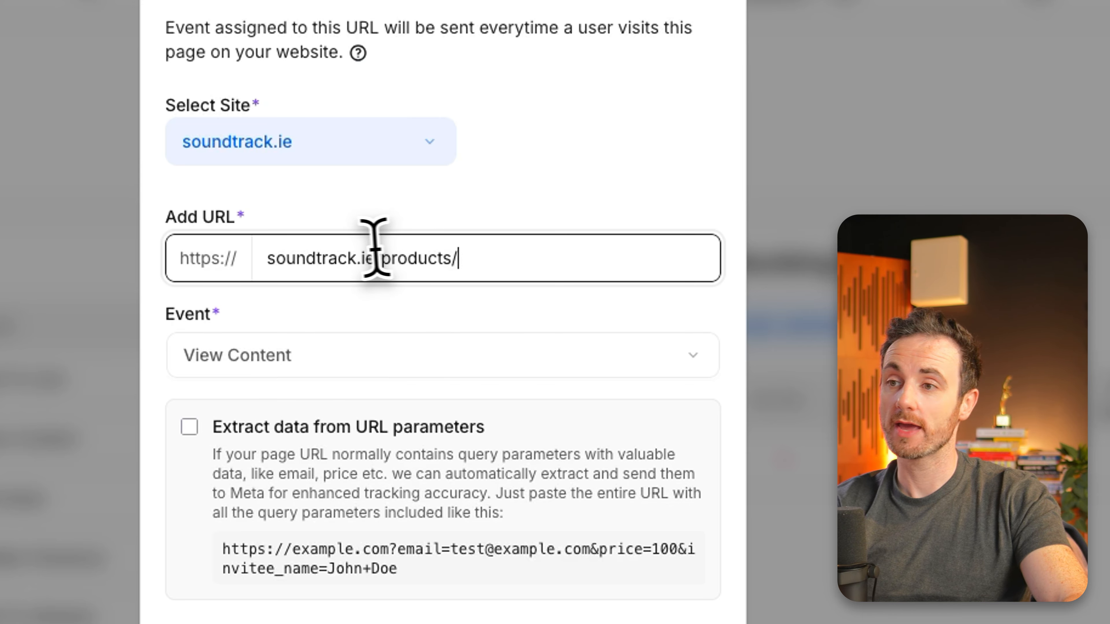
Step: Delete the /product-4 ending from the event URL, leaving soundtrack.ie/products
{"action": "left_click_drag", "start_coordinate": [455, 257], "coordinate": [248, 255]}
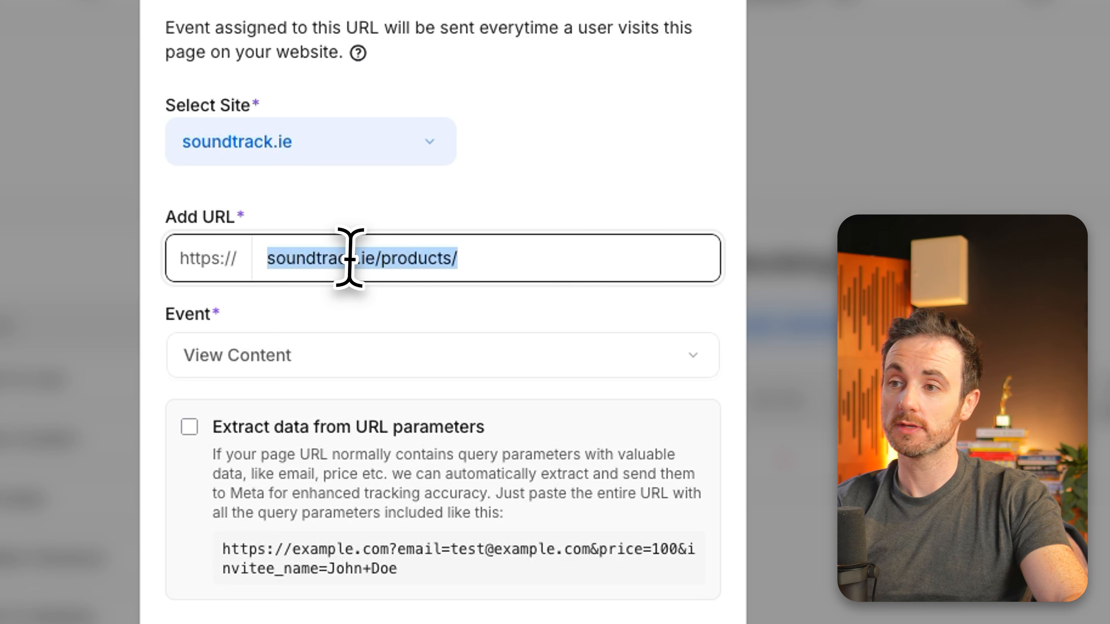
{"action": "left_click", "coordinate": [527, 253]}
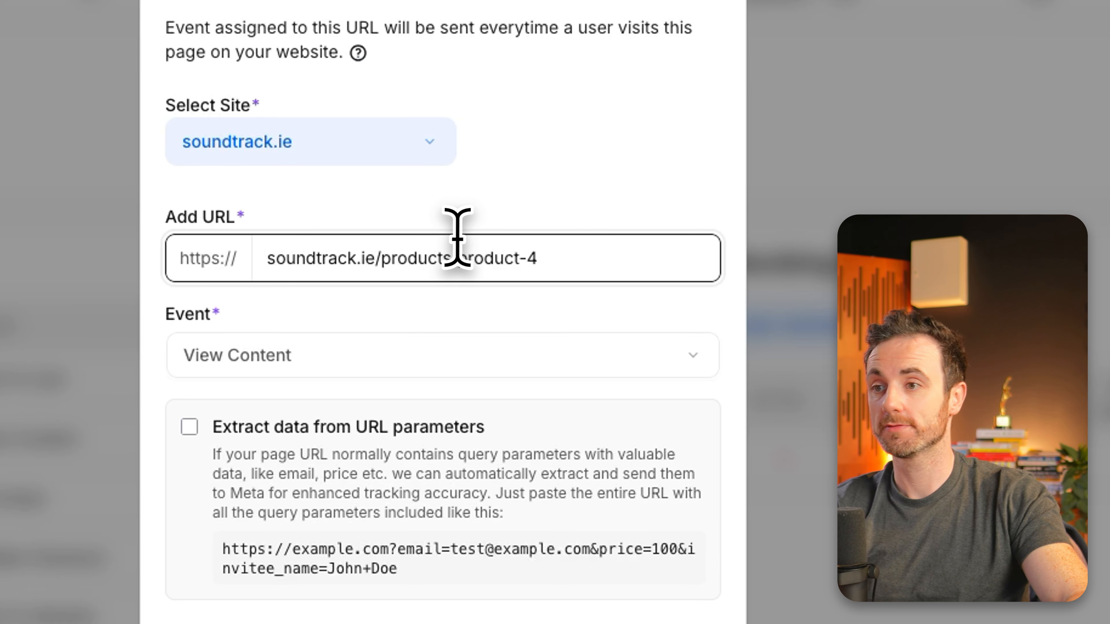
{"action": "left_click_drag", "start_coordinate": [457, 238], "coordinate": [639, 241]}
{"action": "key", "text": "BackSpace"}
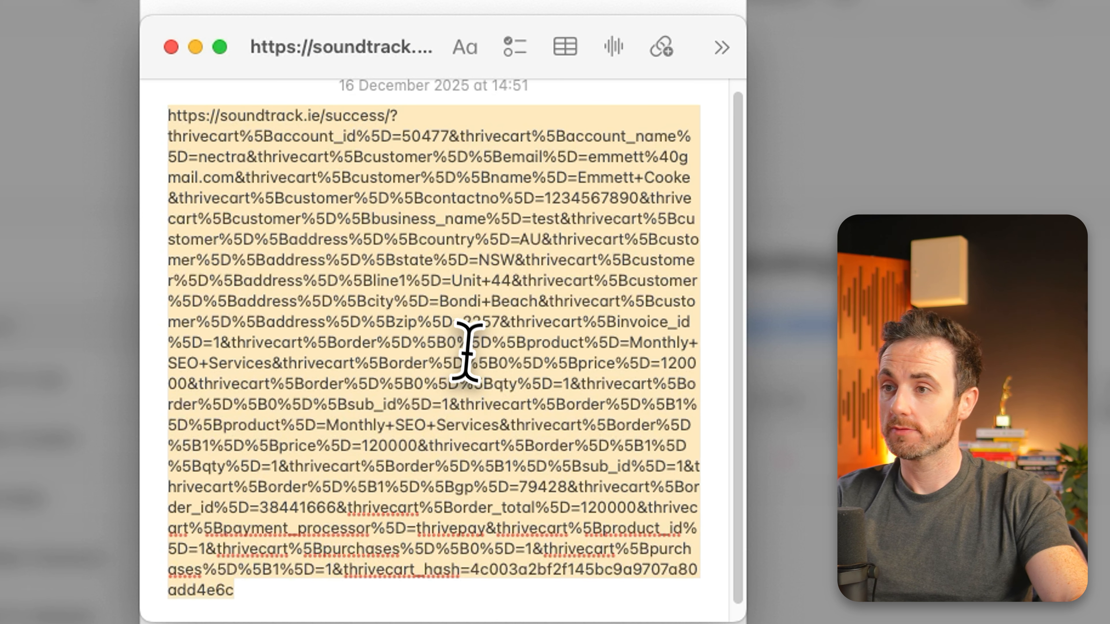
Step: Replace the event URL with the full soundtrack.ie/success/ address from the note, including all its ThriveCart query parameters
{"action": "key", "text": "super+a"}
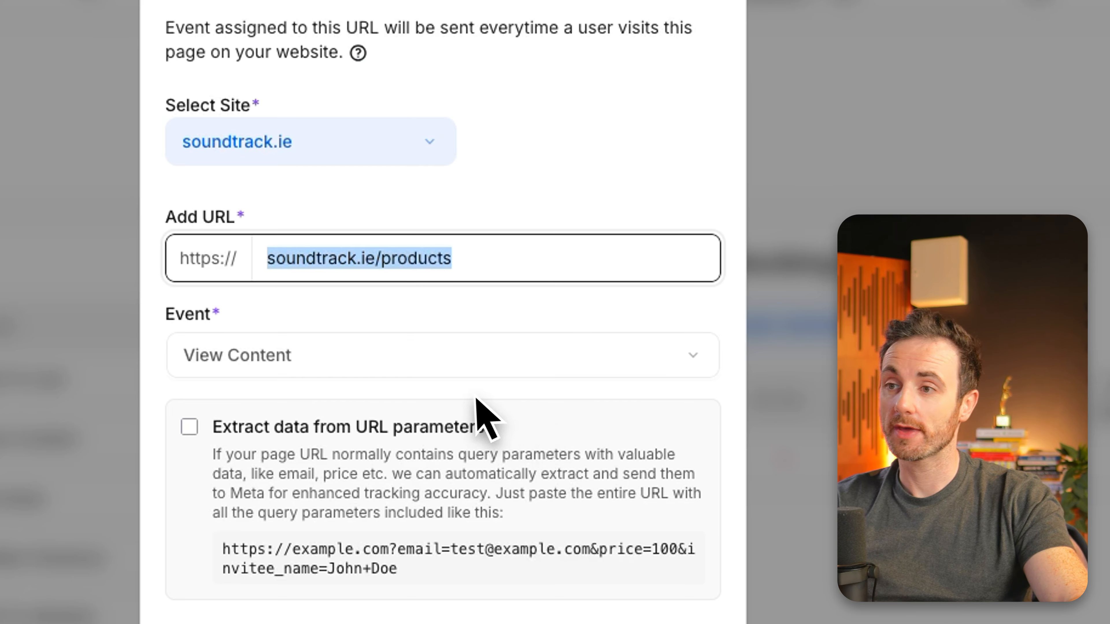
{"action": "key", "text": "ctrl+v"}
{"action": "key", "text": "Home"}
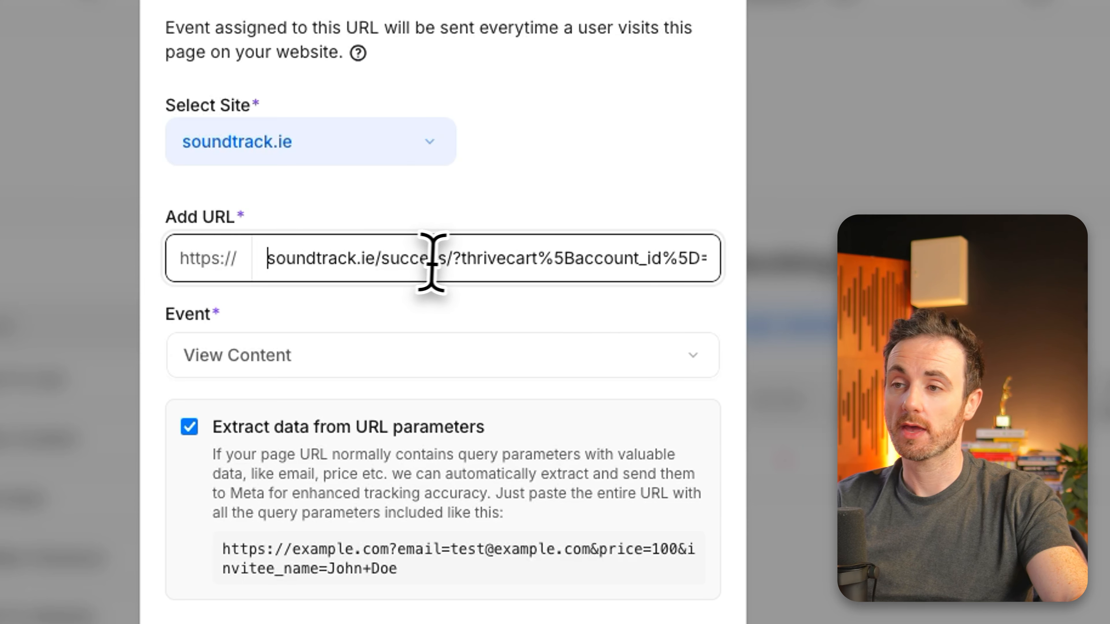
Step: Look over the query parameters in the success URL and submit it with data extraction from URL parameters enabled
{"action": "left_click_drag", "start_coordinate": [453, 258], "coordinate": [682, 252]}
{"action": "left_click", "coordinate": [588, 258]}
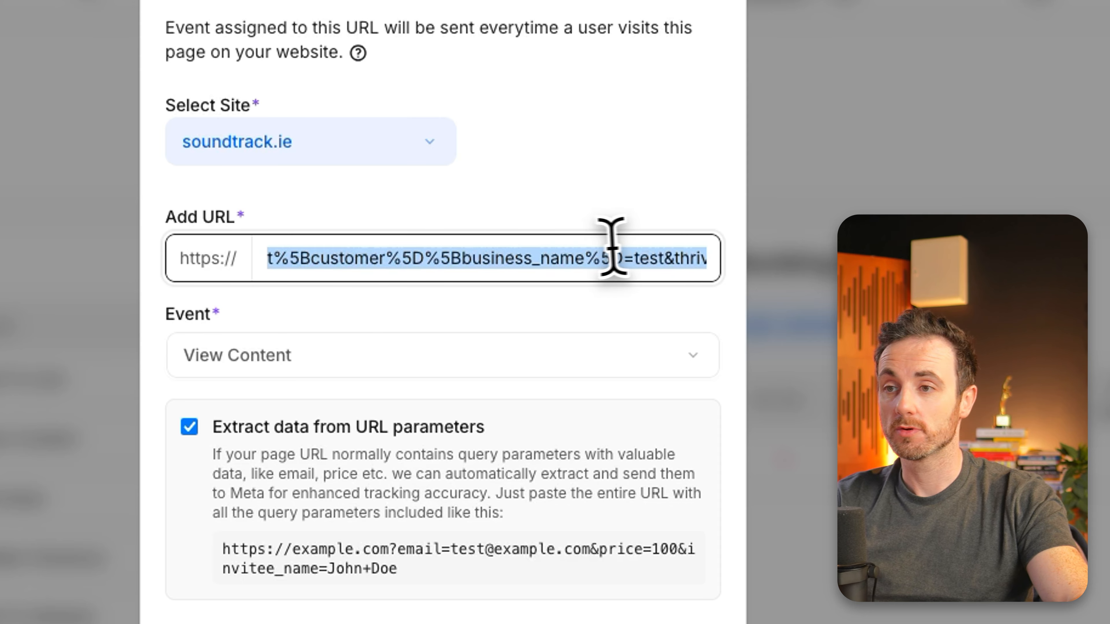
{"action": "left_click", "coordinate": [611, 257]}
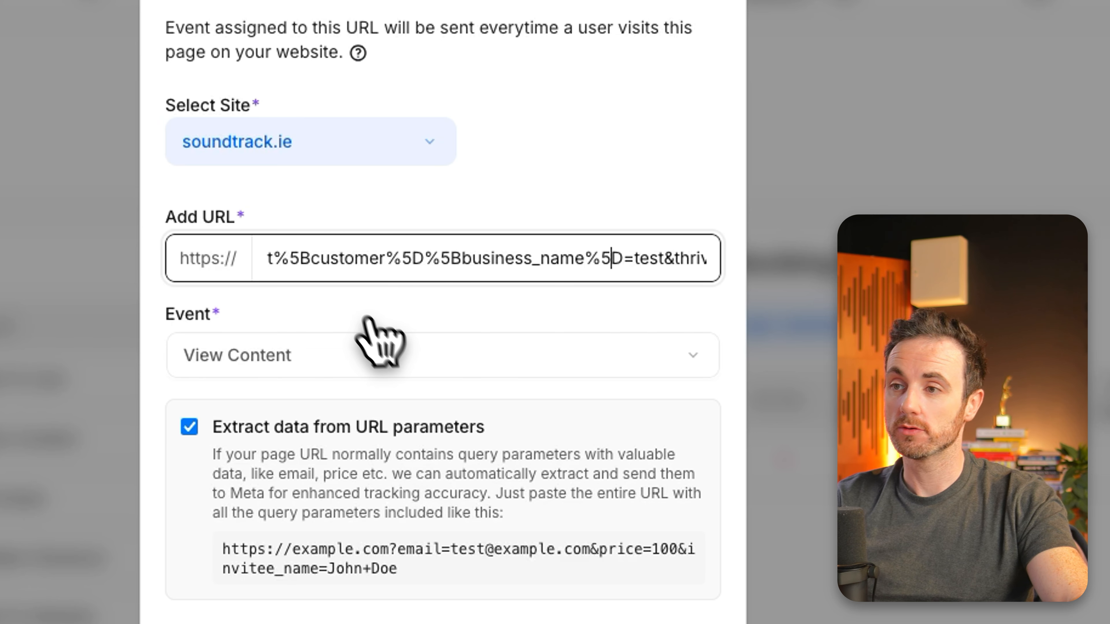
{"action": "right_click", "coordinate": [684, 252]}
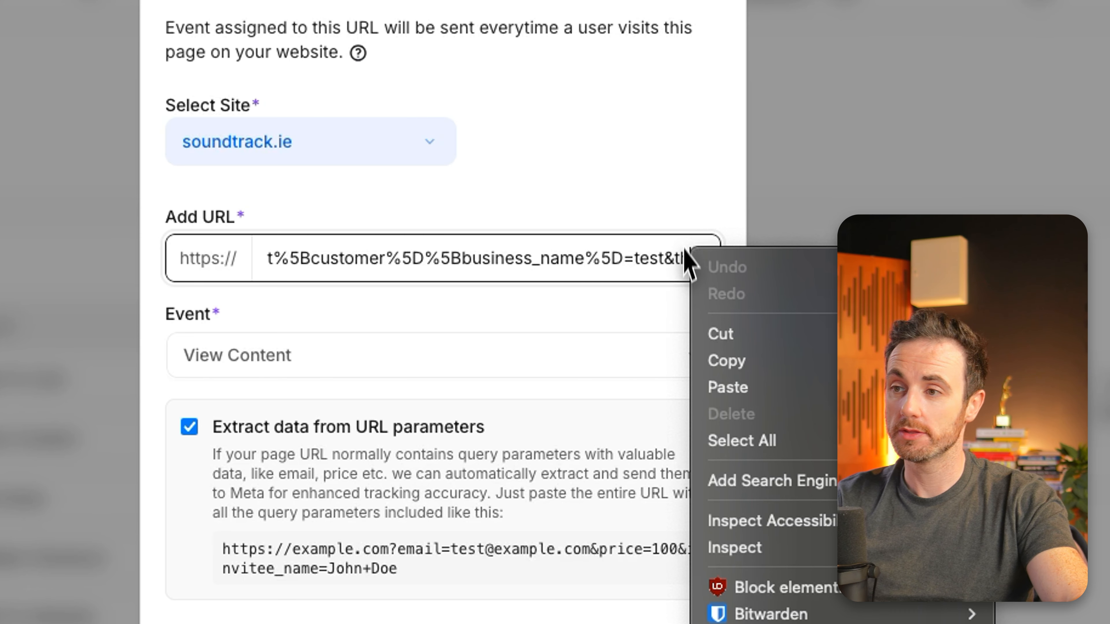
{"action": "key", "text": "Escape"}
{"action": "left_click", "coordinate": [527, 617]}
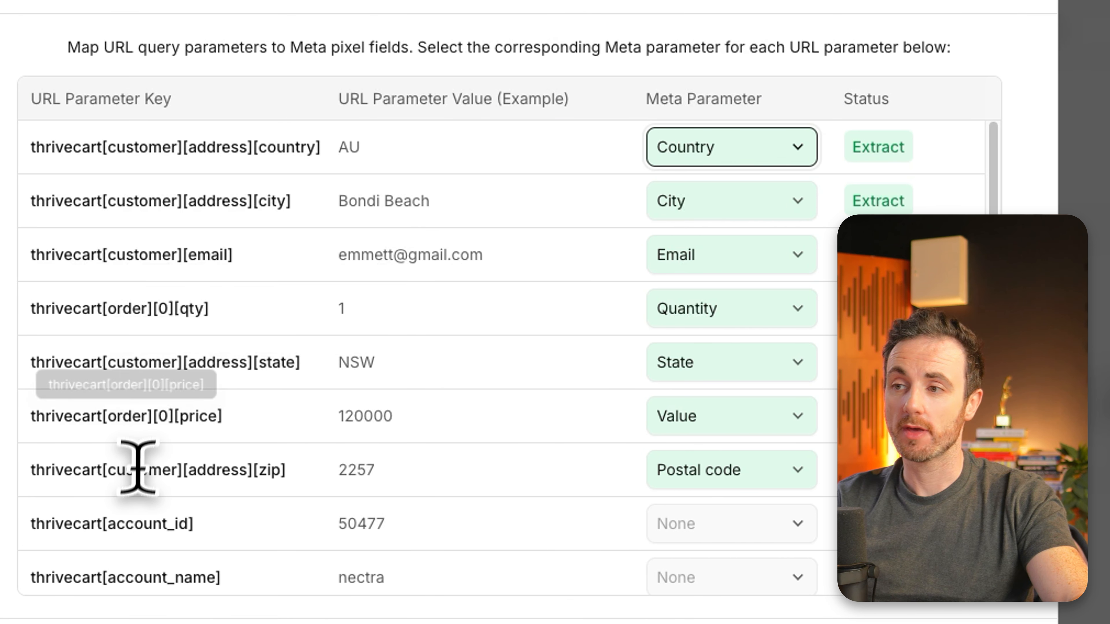
Step: Review the URL parameter keys and their Meta mappings, including the Meta parameter options for the customer country key
{"action": "scroll", "coordinate": [125, 457], "scroll_direction": "down", "scroll_amount": 3}
{"action": "scroll", "coordinate": [174, 303], "scroll_direction": "down", "scroll_amount": 10}
{"action": "scroll", "coordinate": [223, 303], "scroll_direction": "up", "scroll_amount": 15}
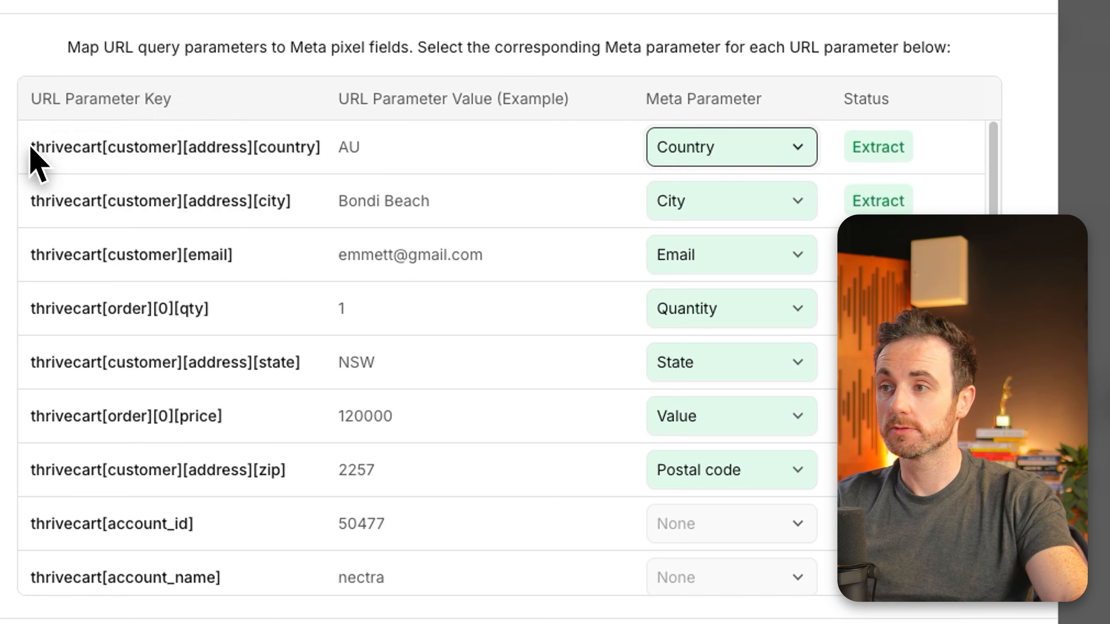
{"action": "left_click_drag", "start_coordinate": [30, 149], "coordinate": [319, 147]}
{"action": "left_click", "coordinate": [431, 131]}
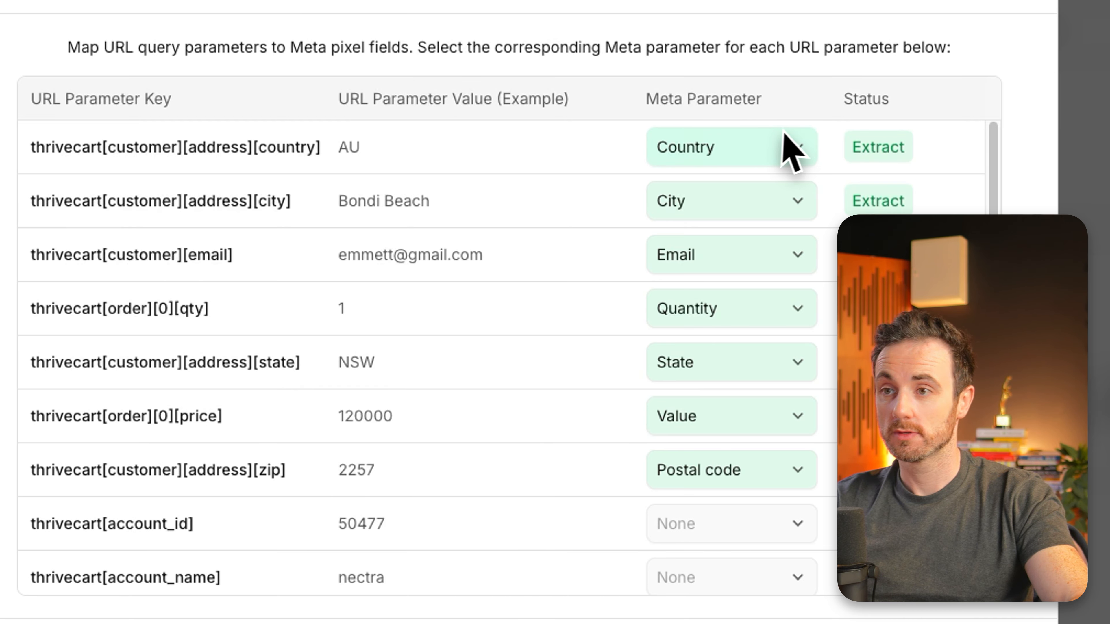
{"action": "left_click", "coordinate": [750, 151]}
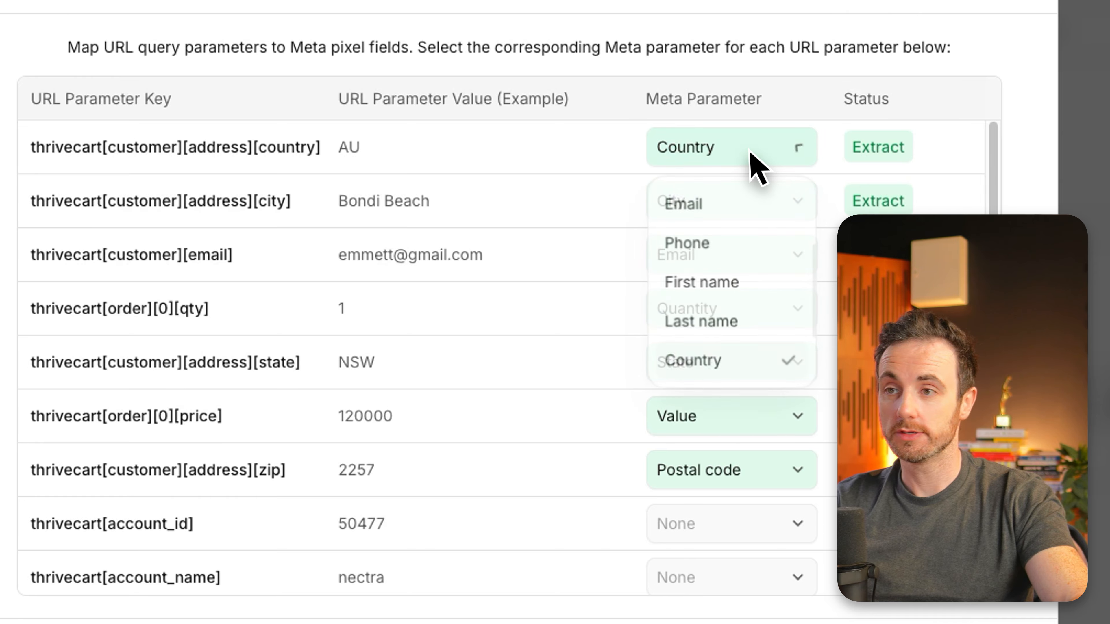
{"action": "scroll", "coordinate": [723, 282], "scroll_direction": "up", "scroll_amount": 1}
{"action": "scroll", "coordinate": [726, 293], "scroll_direction": "up", "scroll_amount": 3}
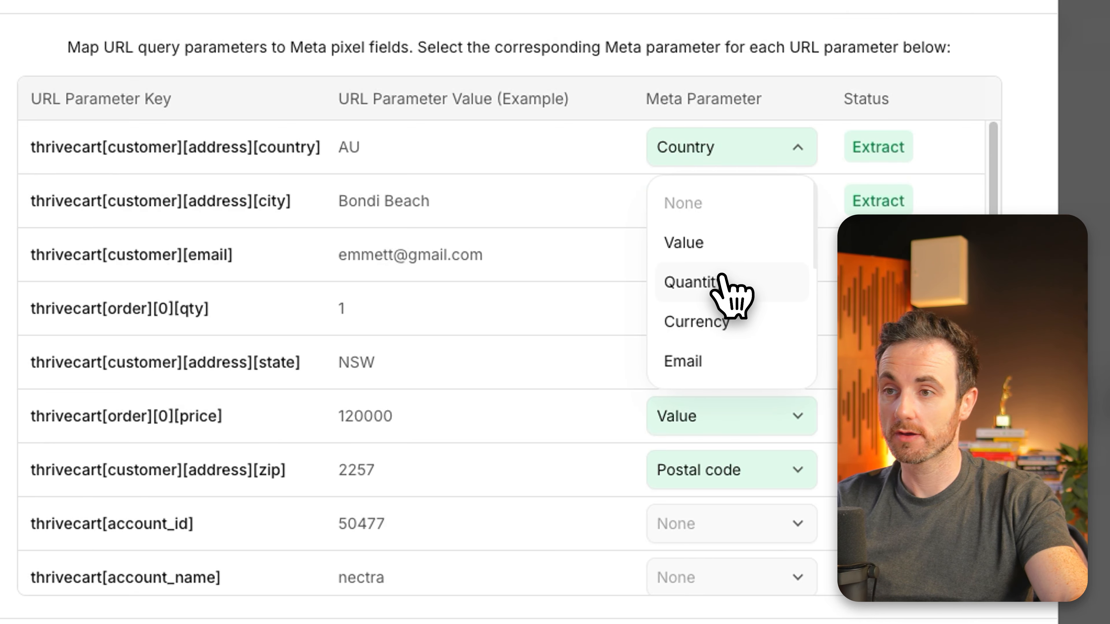
{"action": "left_click", "coordinate": [557, 186]}
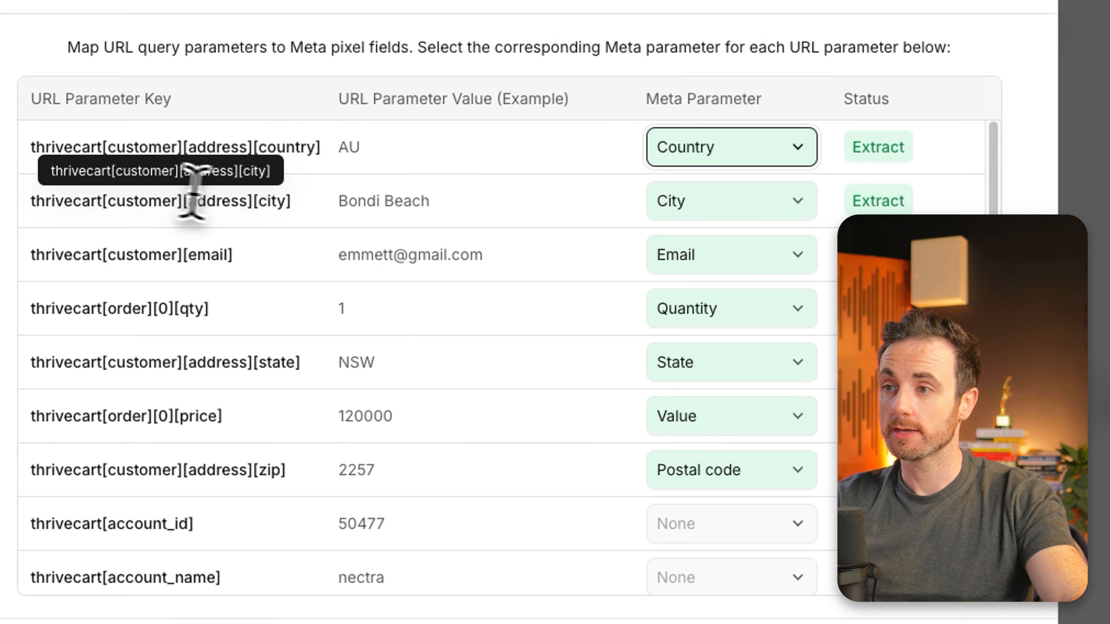
Step: Examine the example value of the customer city key and the further URL parameters in the mapping table
{"action": "left_click_drag", "start_coordinate": [409, 202], "coordinate": [347, 199]}
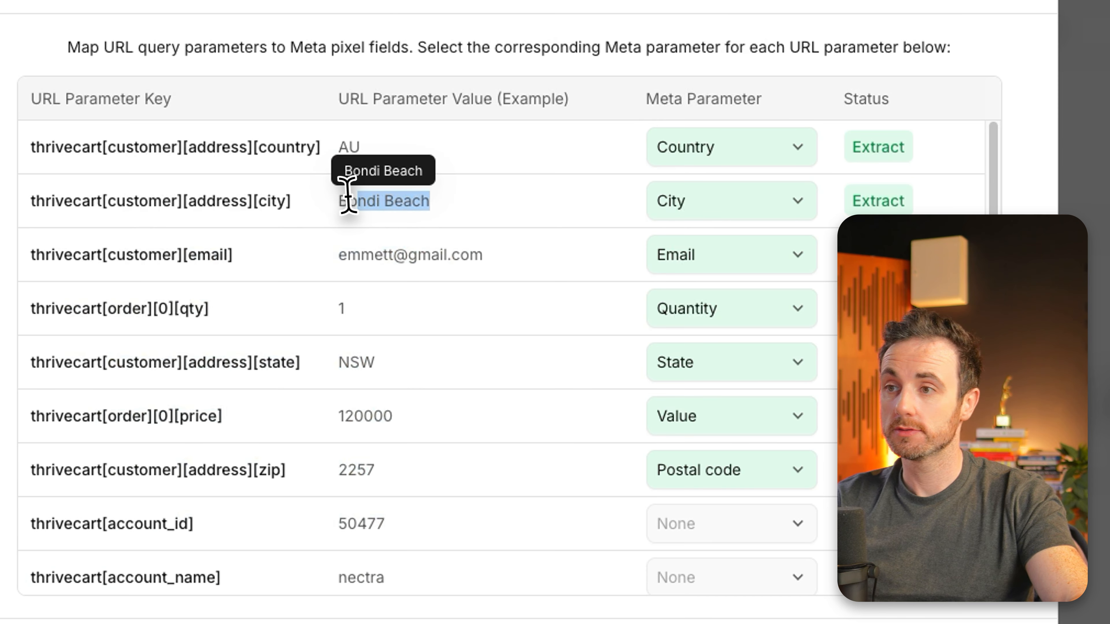
{"action": "left_click", "coordinate": [551, 197]}
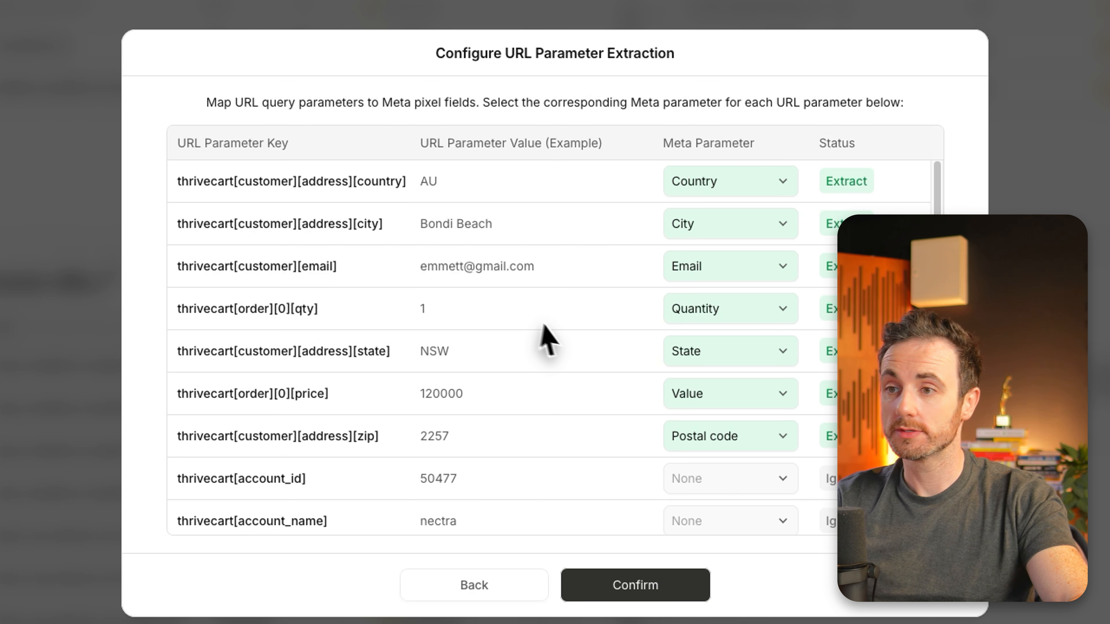
{"action": "scroll", "coordinate": [542, 336], "scroll_direction": "down", "scroll_amount": 5}
{"action": "scroll", "coordinate": [563, 340], "scroll_direction": "down", "scroll_amount": 3}
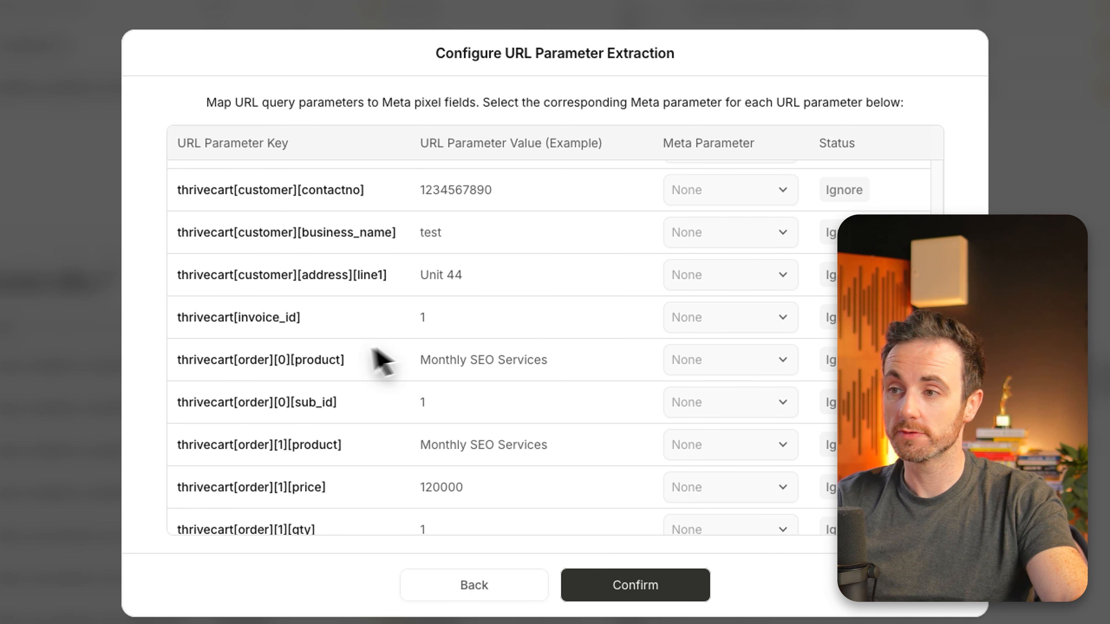
Step: Examine the thrivecart[invoice_id] key in the mapping table and the Meta parameter options available for it
{"action": "left_click_drag", "start_coordinate": [313, 317], "coordinate": [171, 310]}
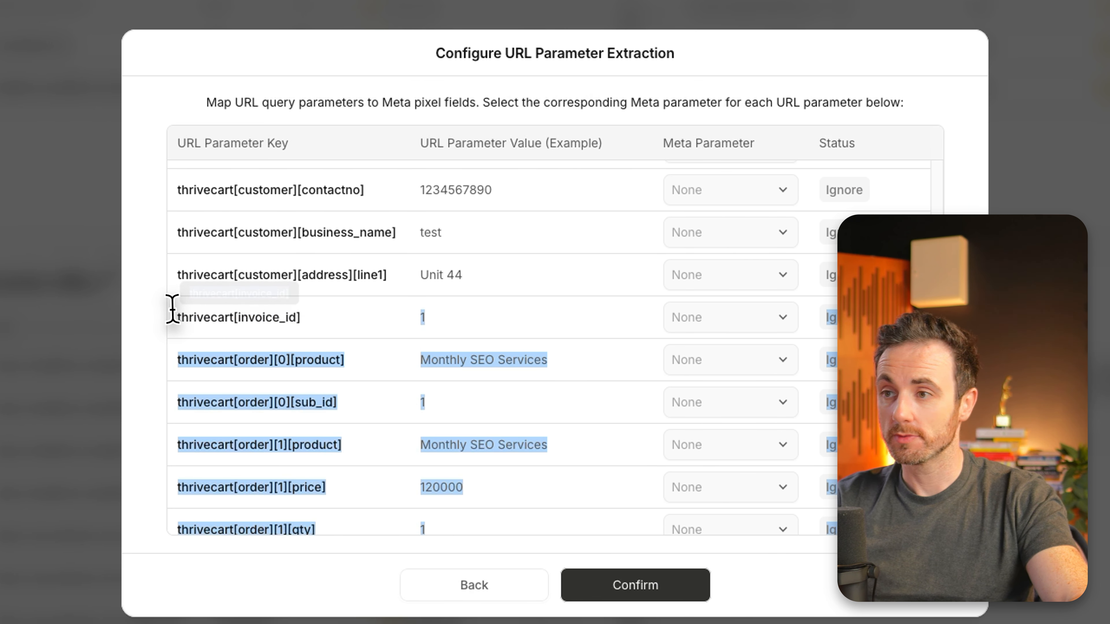
{"action": "left_click", "coordinate": [284, 316]}
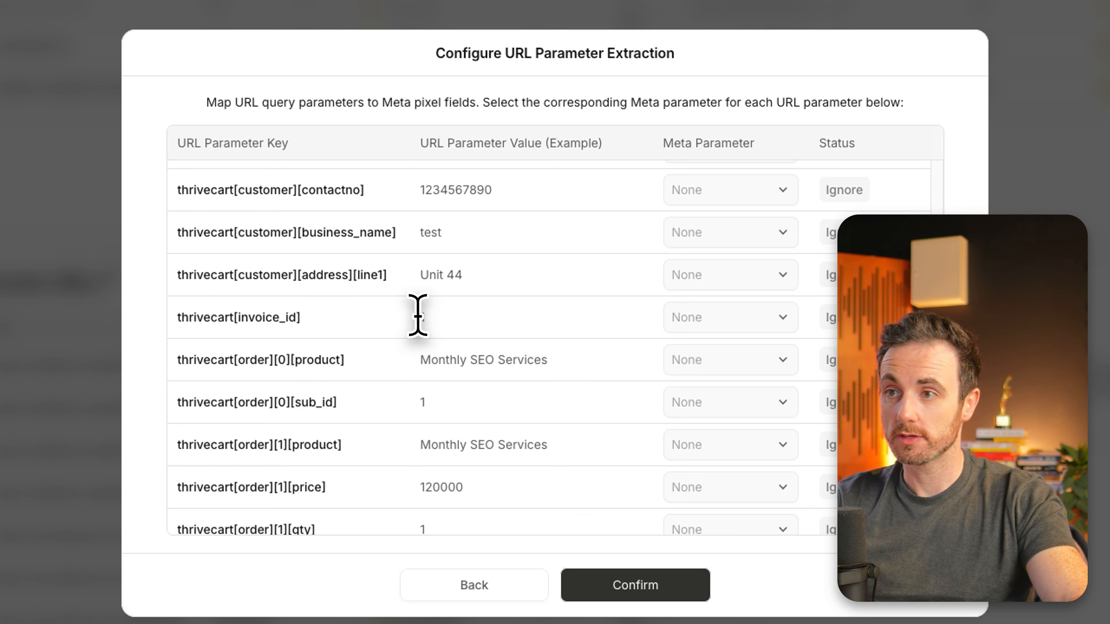
{"action": "left_click", "coordinate": [700, 317]}
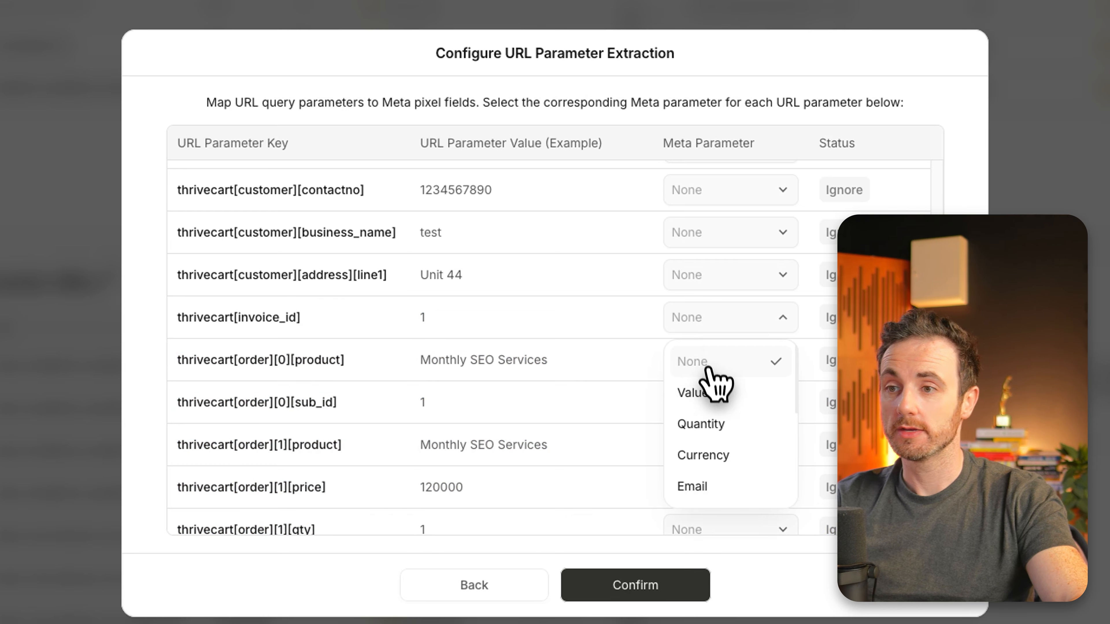
{"action": "scroll", "coordinate": [728, 427], "scroll_direction": "down", "scroll_amount": 5}
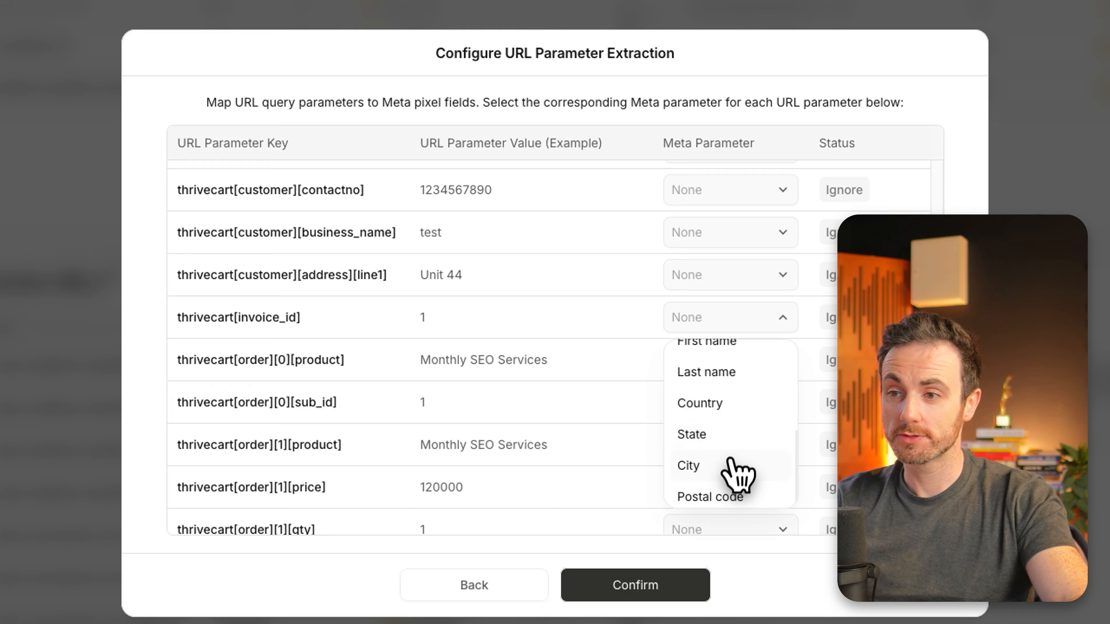
{"action": "left_click", "coordinate": [785, 317]}
Step: Try mapping the thrivecart[invoice_id] key to the Value Meta parameter and reset it to None
{"action": "left_click", "coordinate": [727, 322]}
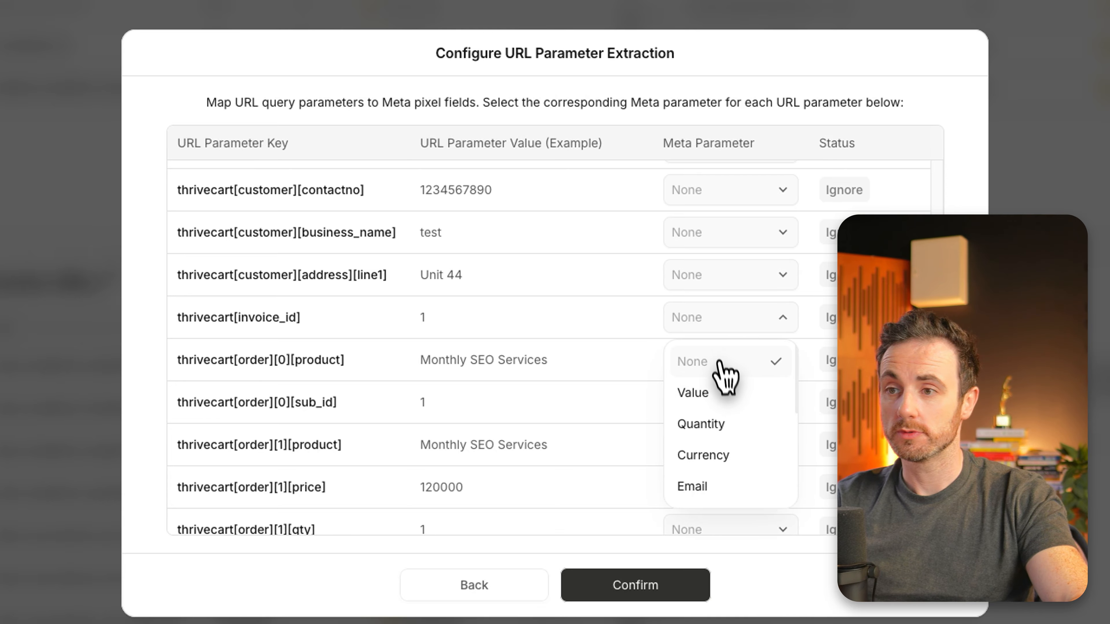
{"action": "left_click", "coordinate": [728, 389]}
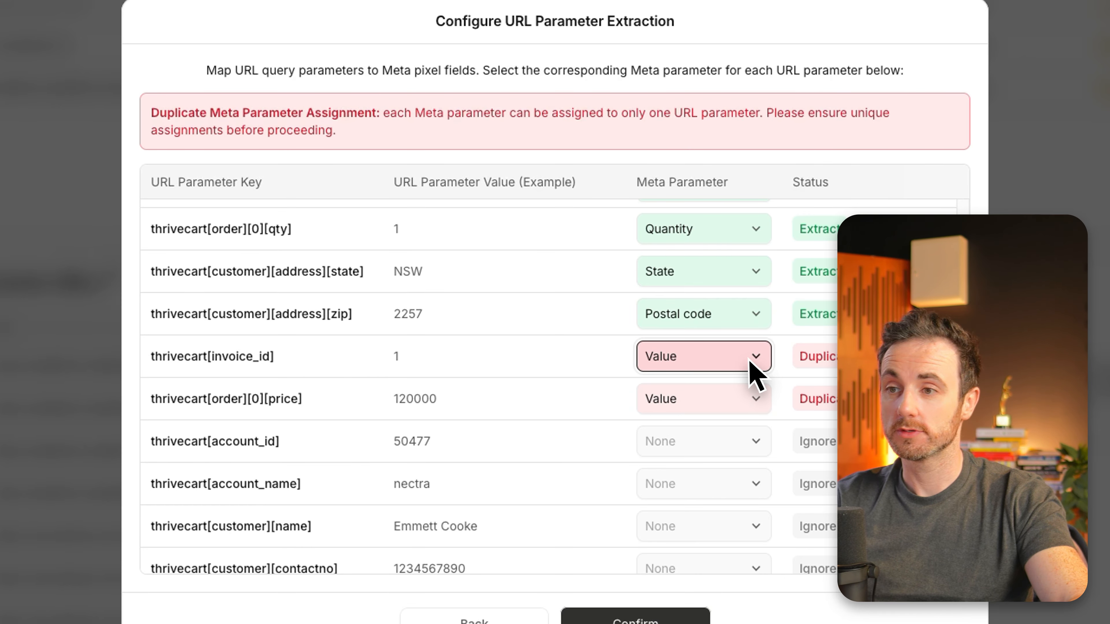
{"action": "left_click", "coordinate": [715, 362]}
{"action": "scroll", "coordinate": [687, 416], "scroll_direction": "up", "scroll_amount": 3}
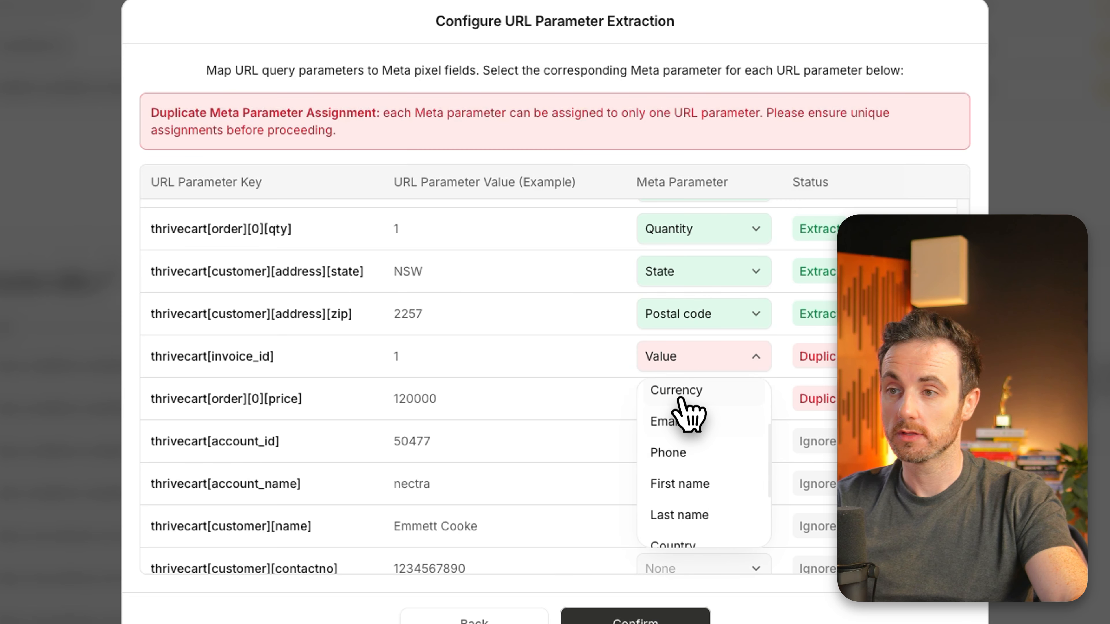
{"action": "scroll", "coordinate": [687, 409], "scroll_direction": "up", "scroll_amount": 3}
{"action": "left_click", "coordinate": [682, 399]}
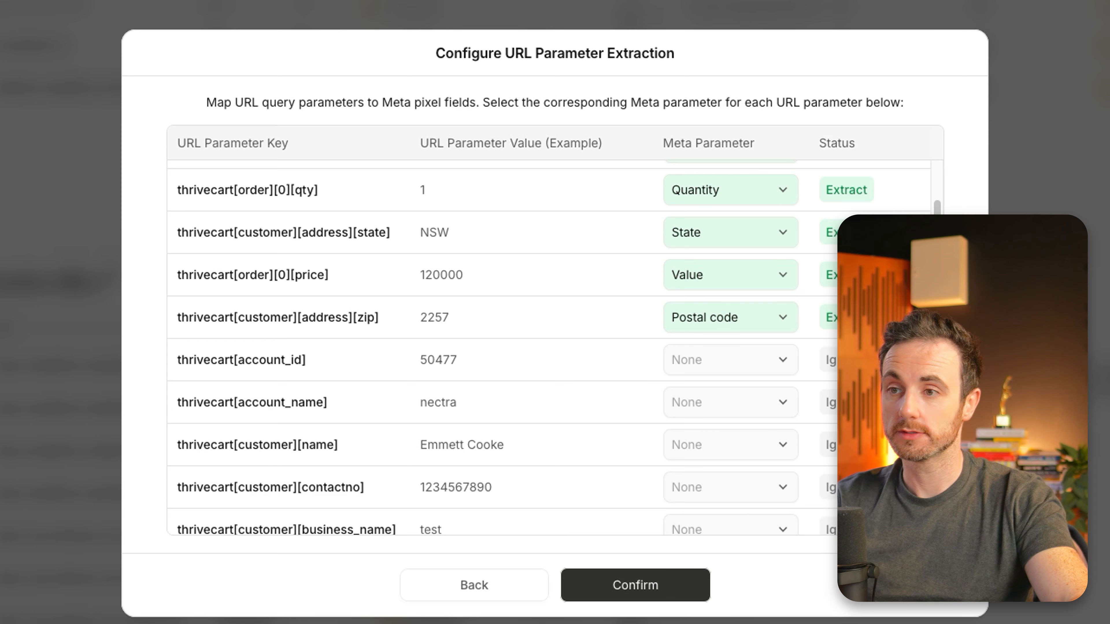
Step: Confirm the parameter mapping to review the extraction summary, checking the source key of the country value, and go back
{"action": "left_click", "coordinate": [677, 584]}
{"action": "double_click", "coordinate": [394, 256]}
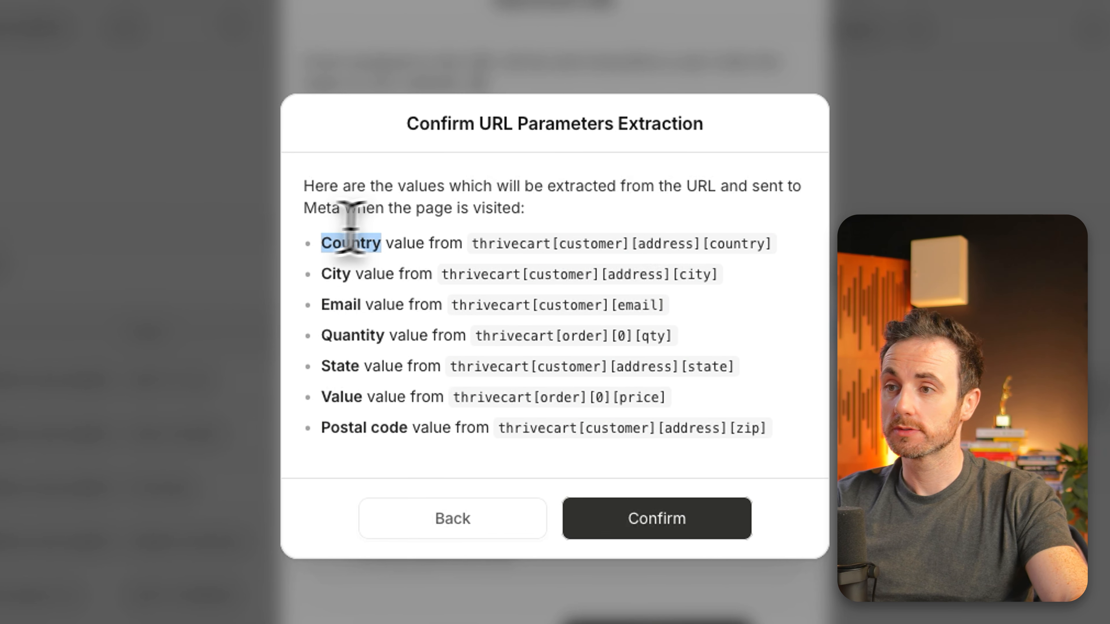
{"action": "left_click", "coordinate": [479, 249]}
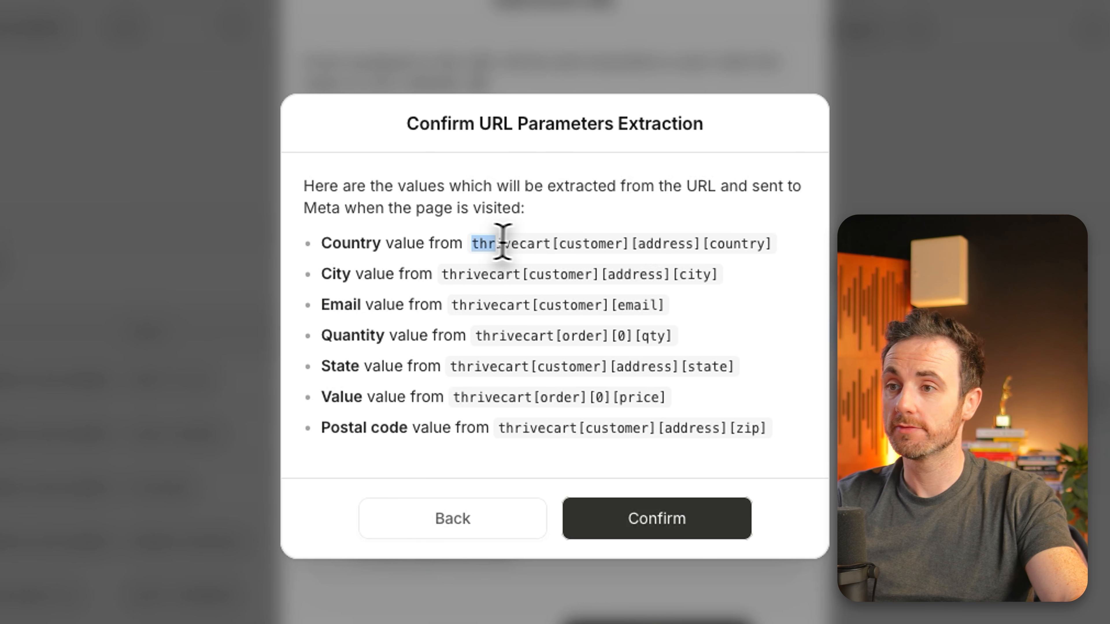
{"action": "left_click_drag", "start_coordinate": [503, 241], "coordinate": [769, 243]}
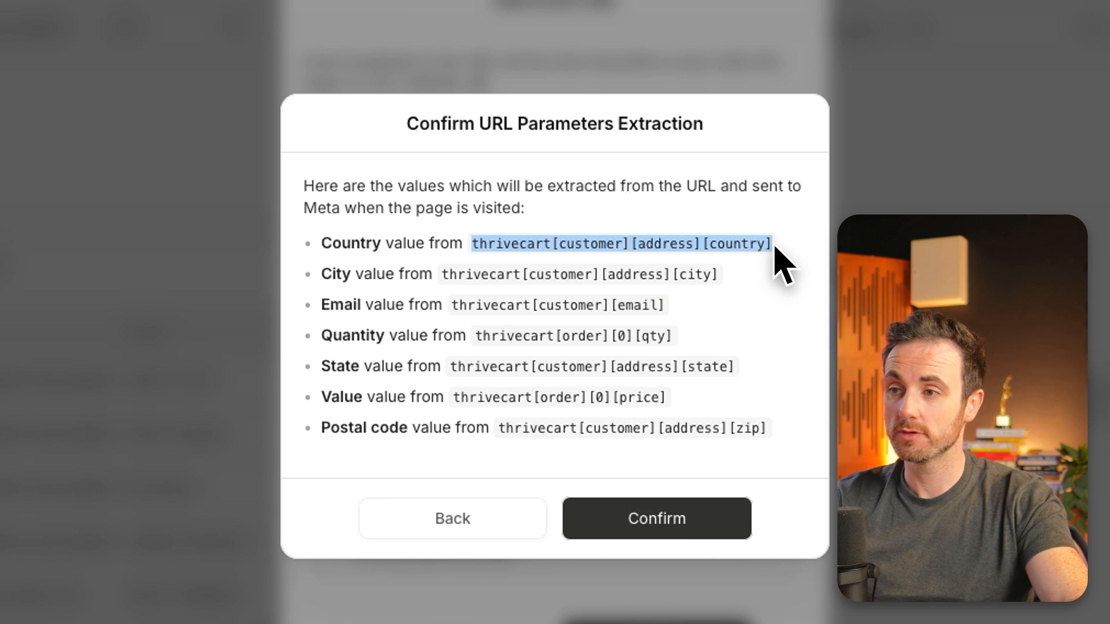
{"action": "left_click_drag", "start_coordinate": [459, 265], "coordinate": [676, 258]}
{"action": "left_click", "coordinate": [586, 263]}
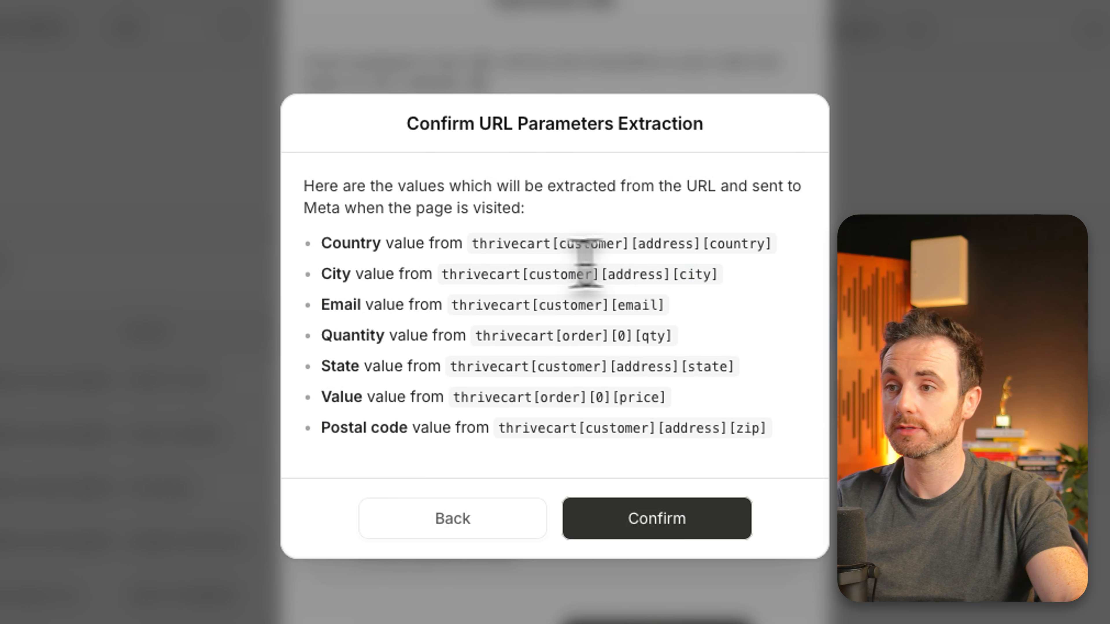
{"action": "left_click", "coordinate": [451, 522]}
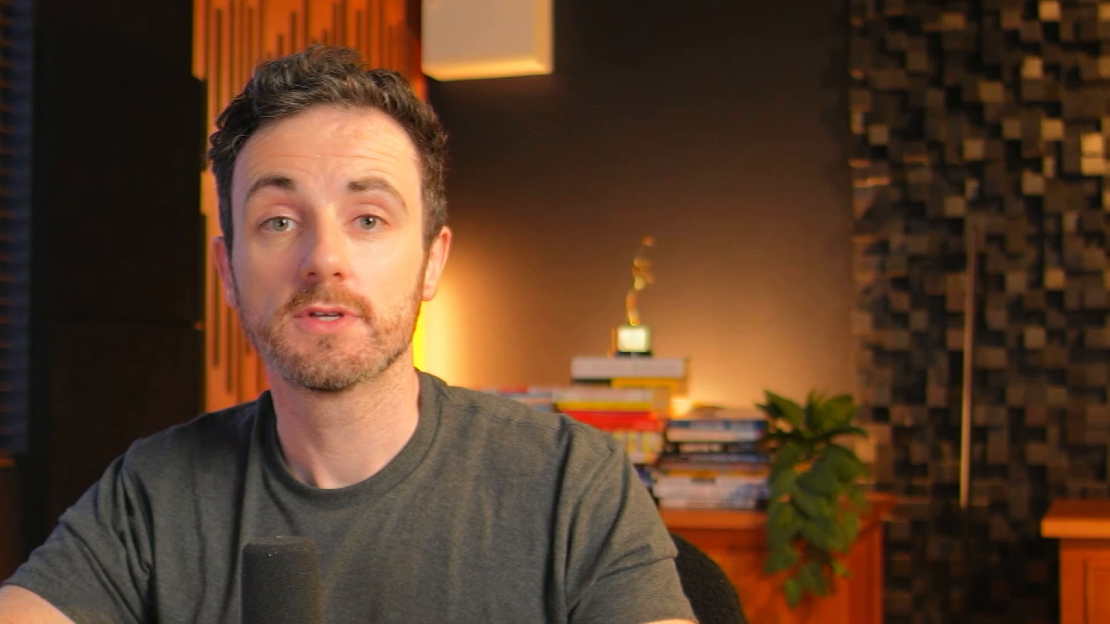